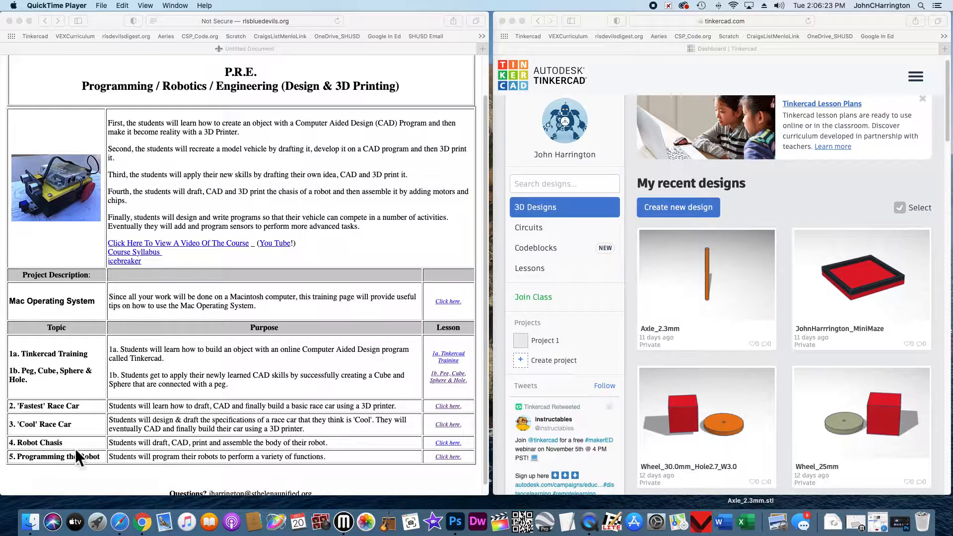
Open the lesson page for the 'Fastest' Race Car from the course topic list
left_click(446, 406)
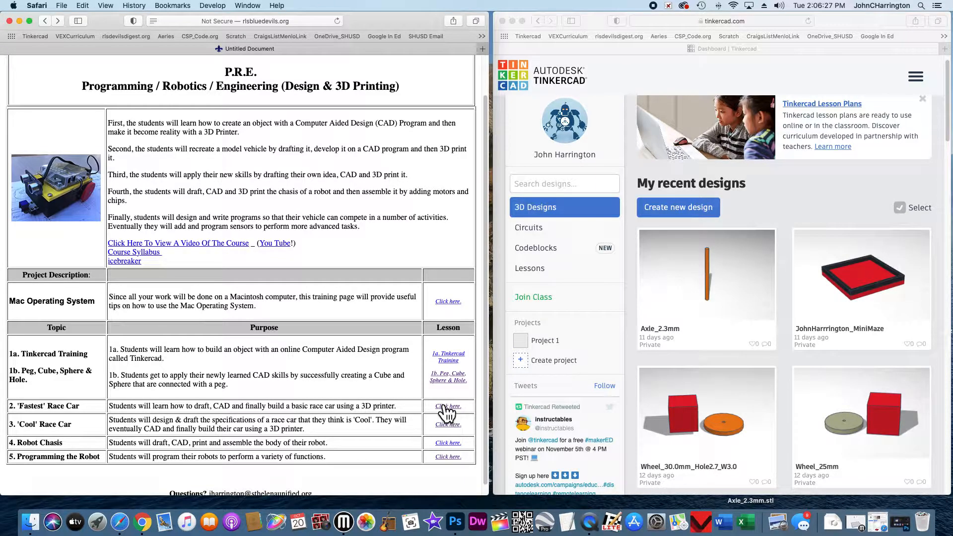
left_click(447, 407)
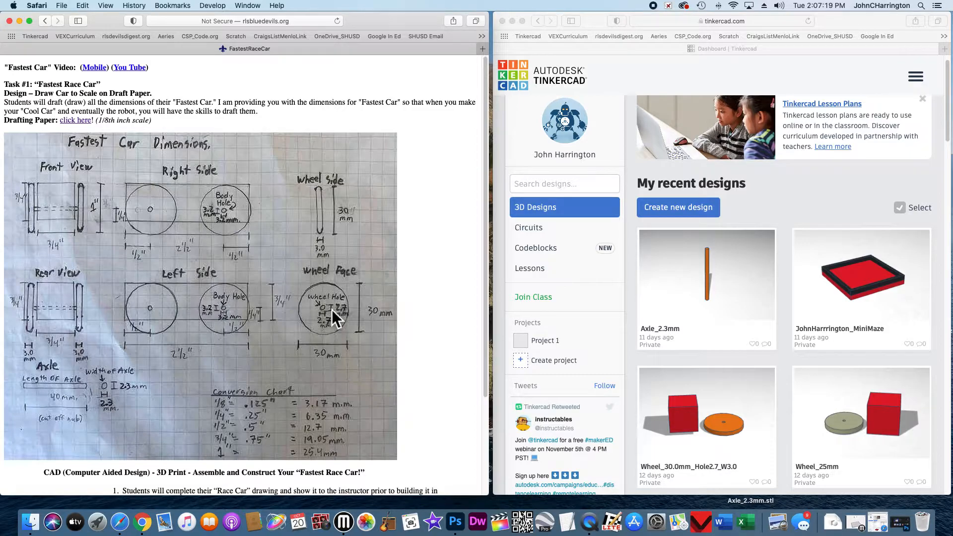
Switch to the Tinkercad dashboard, create a new 3D design, and shift and widen its window for more workspace
left_click(657, 75)
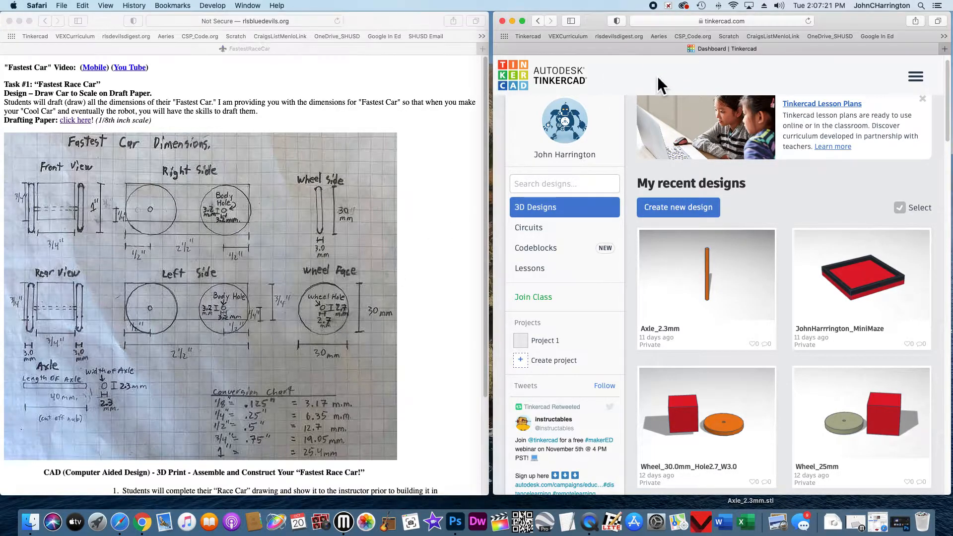
left_click(693, 212)
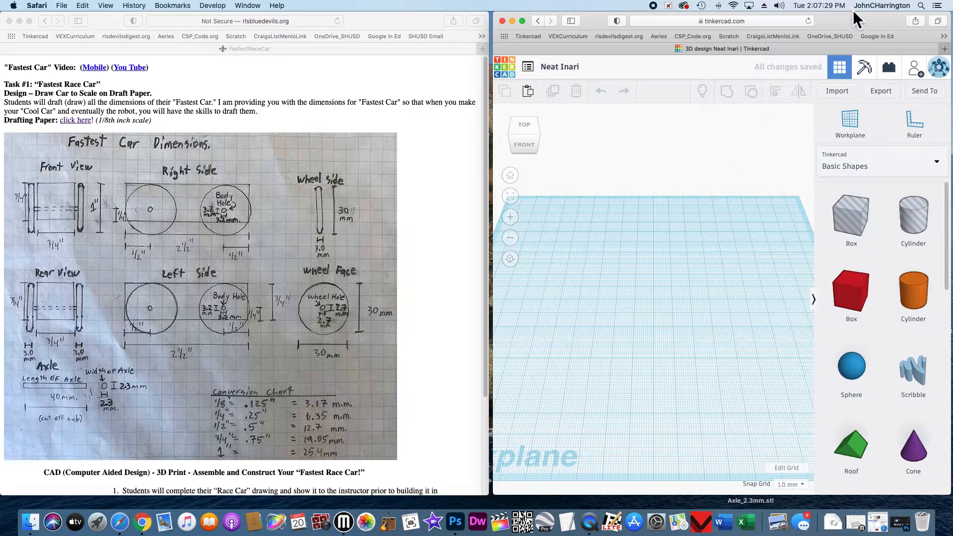
left_click_drag(853, 17, 736, 11)
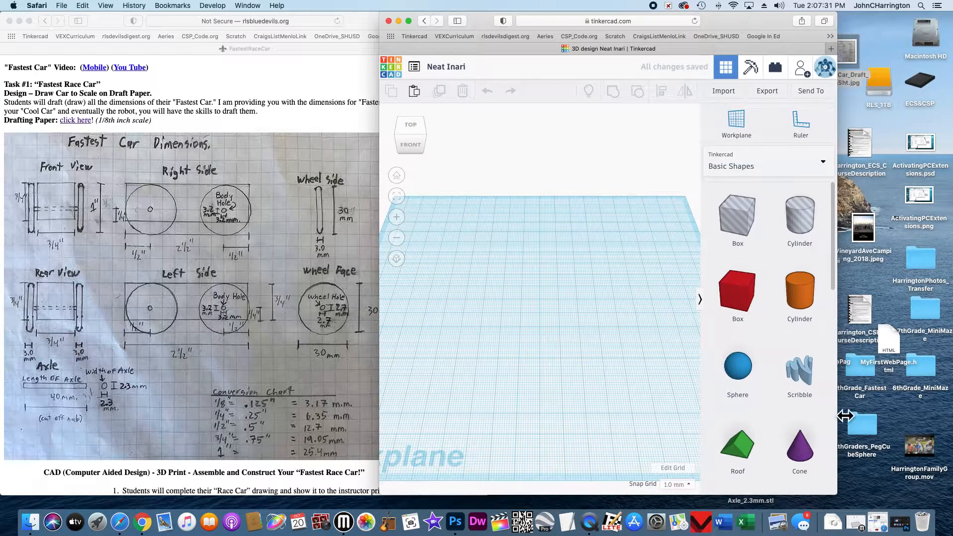
left_click_drag(840, 499, 952, 496)
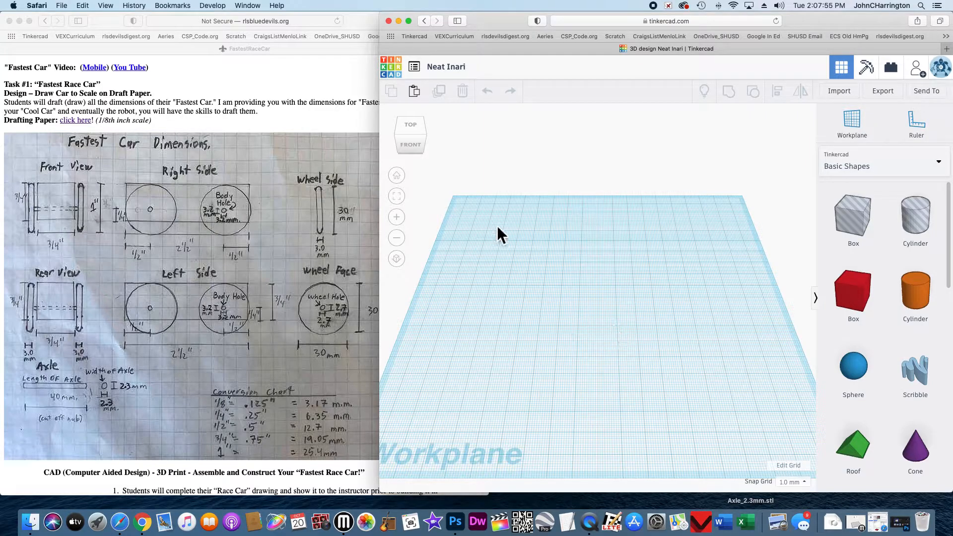
Place a solid red box near the middle of the workplane in top view and collapse its shape settings
left_click(415, 144)
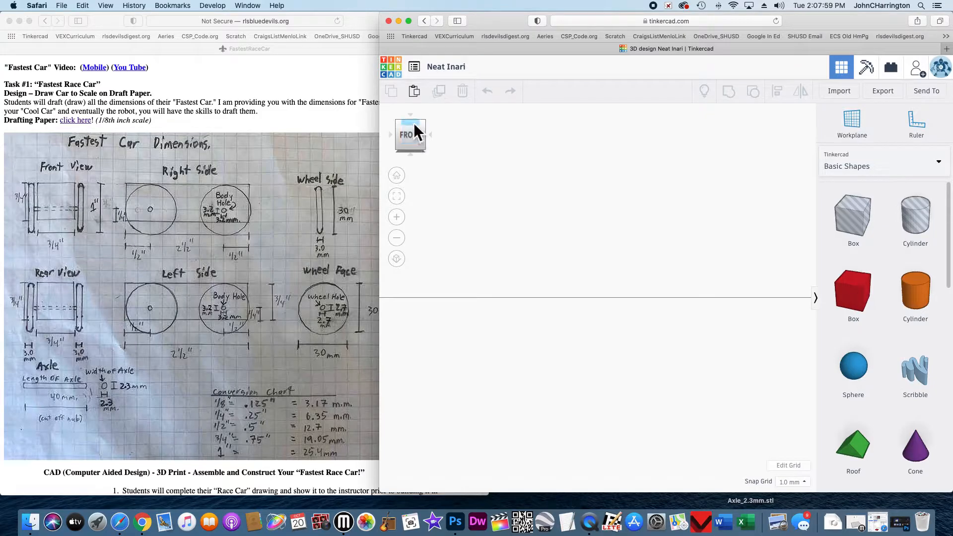
left_click(413, 123)
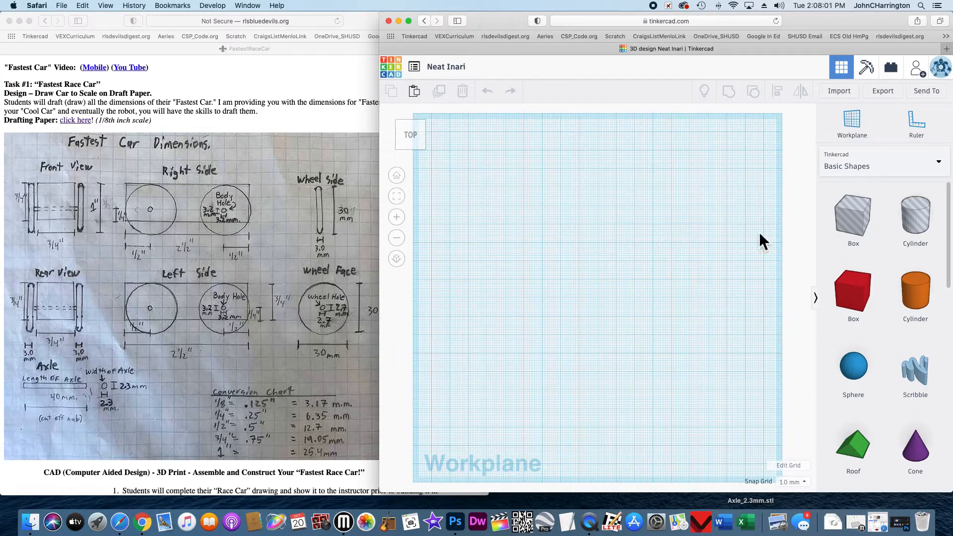
left_click(411, 147)
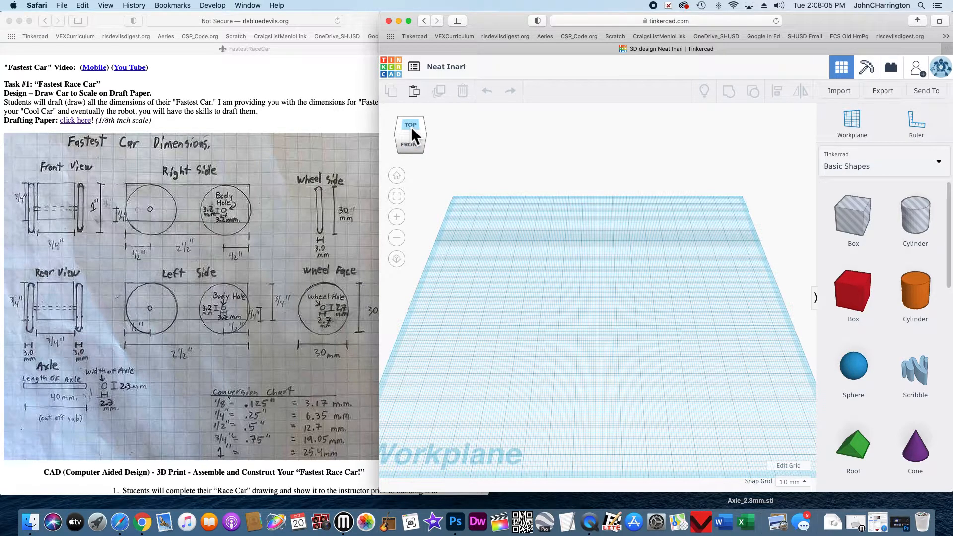
left_click(411, 127)
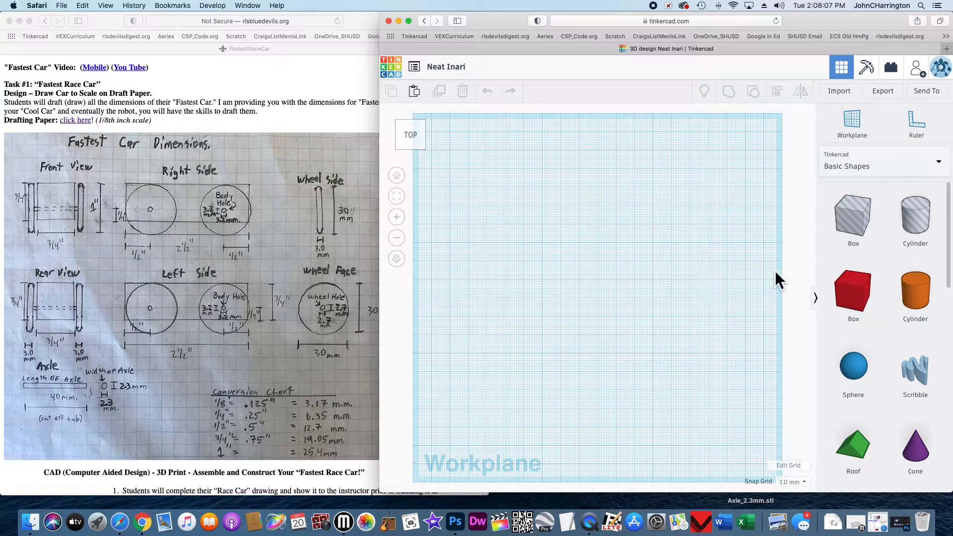
left_click_drag(857, 298, 576, 299)
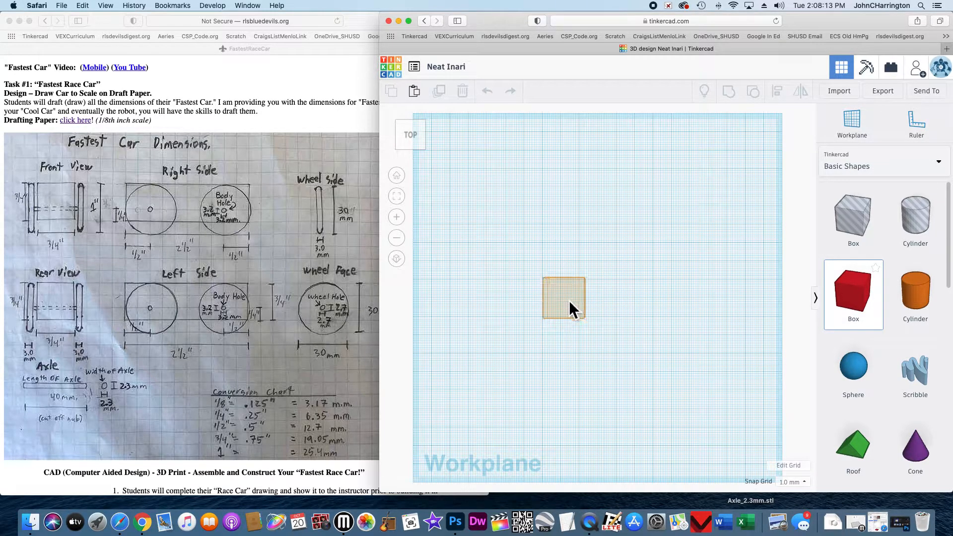
left_click_drag(569, 300, 568, 299)
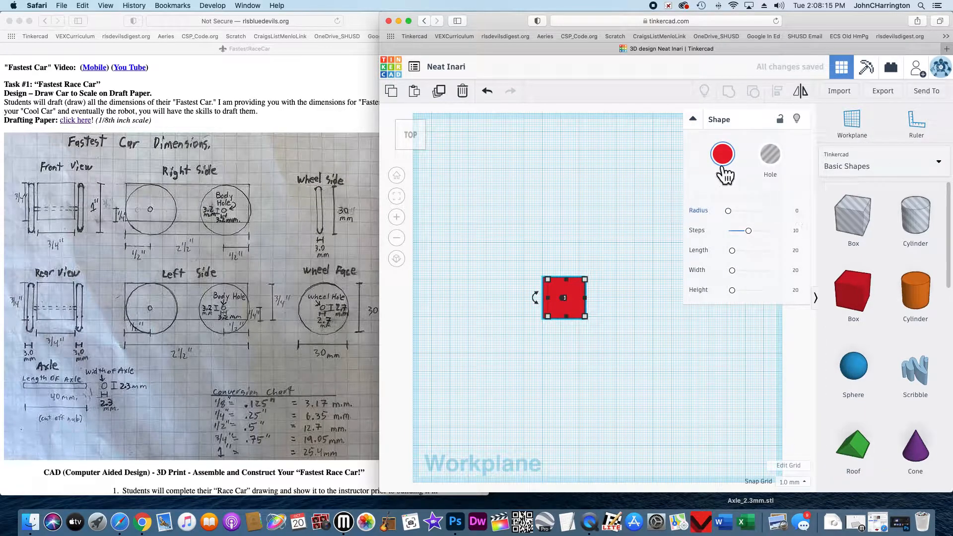
left_click(694, 119)
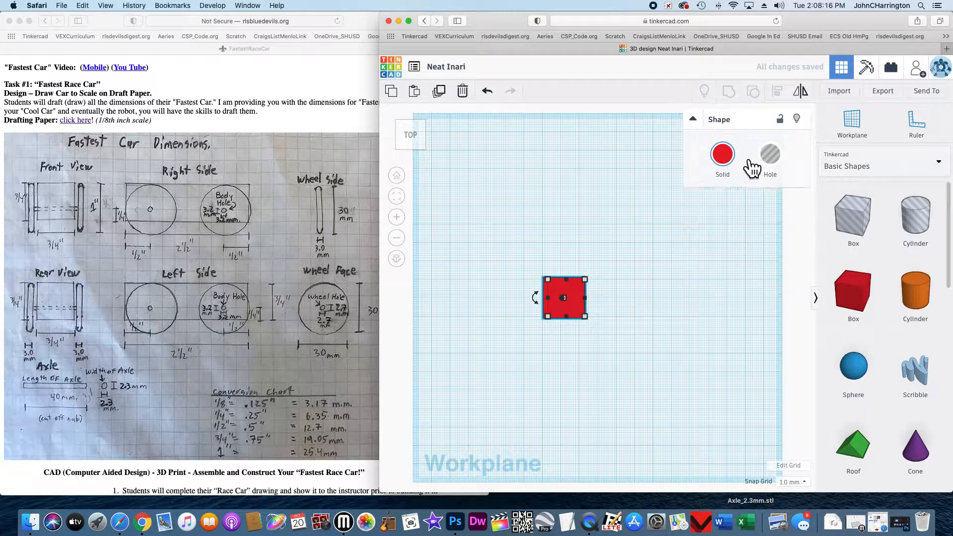
Change the grid units to inches with the Default preset and update the grid
left_click(790, 466)
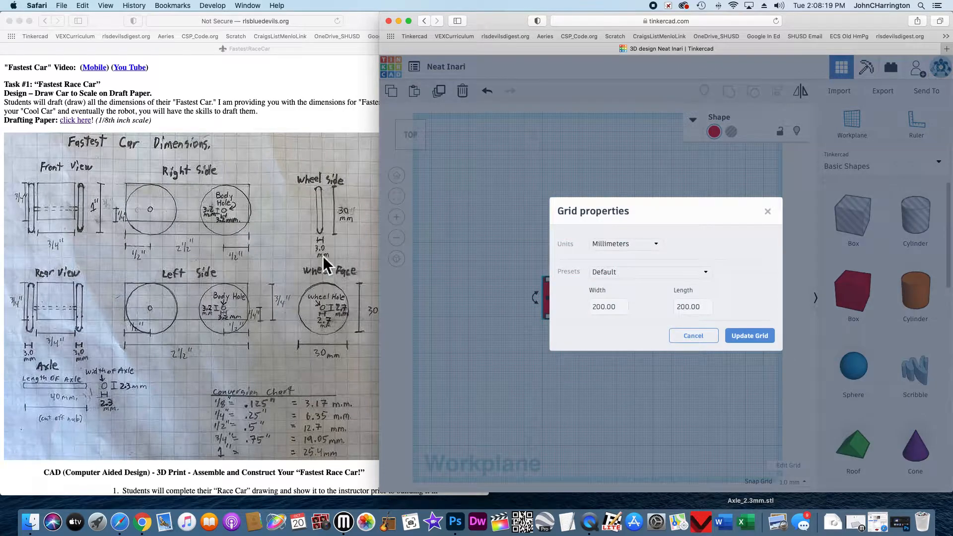
left_click(653, 247)
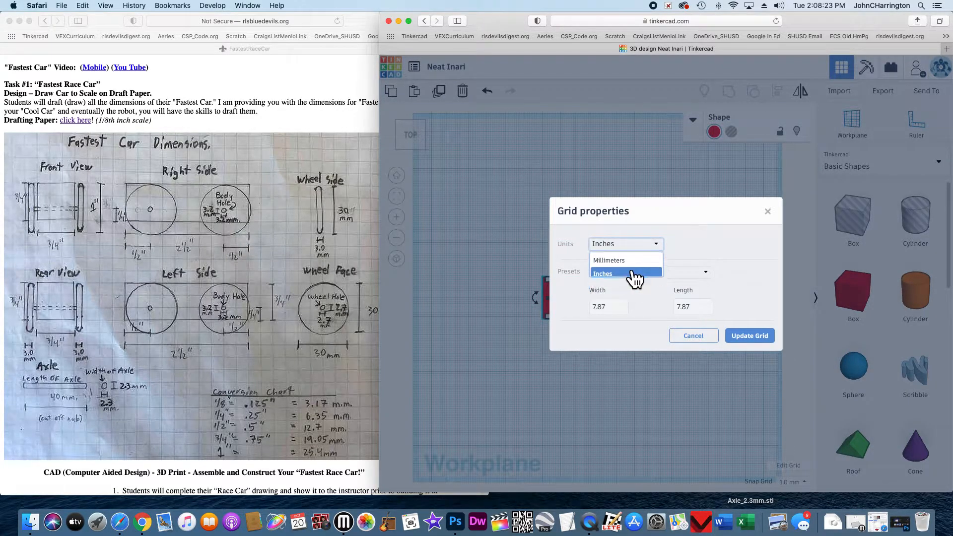
left_click(633, 275)
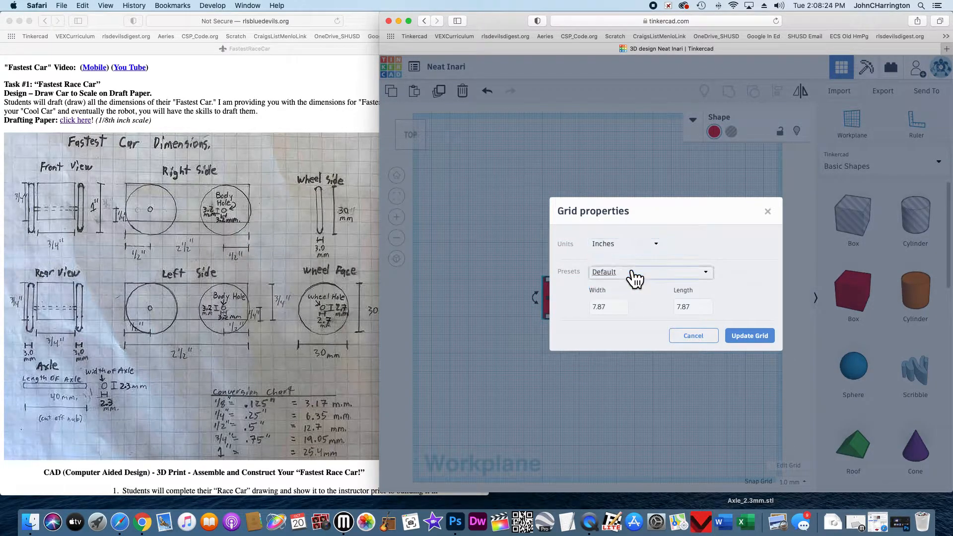
left_click(753, 338)
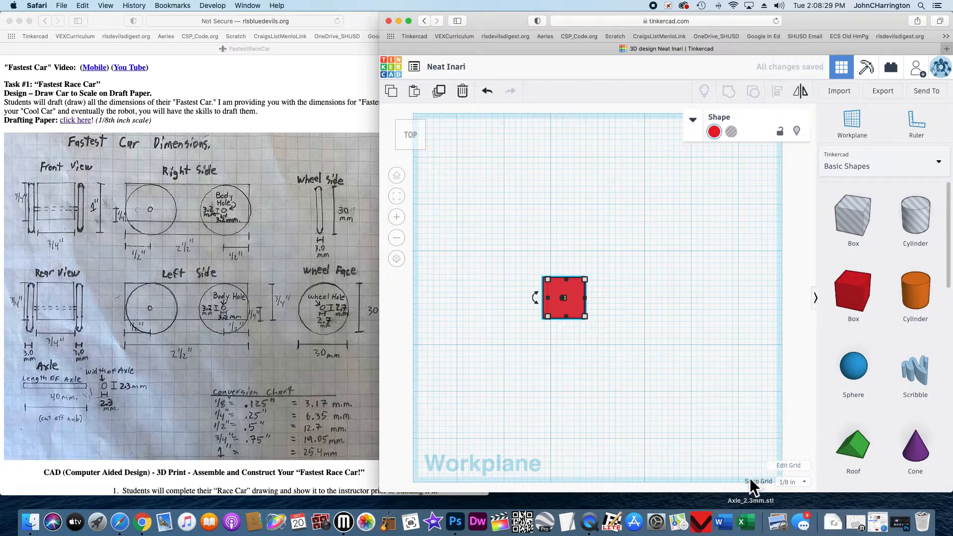
Set the snap grid increment to 1/64 in
left_click(797, 482)
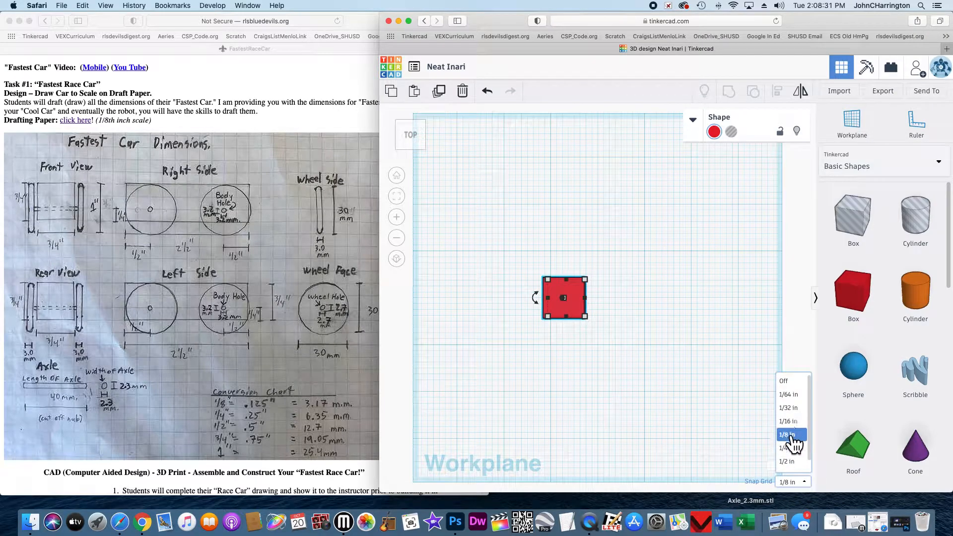
left_click(791, 394)
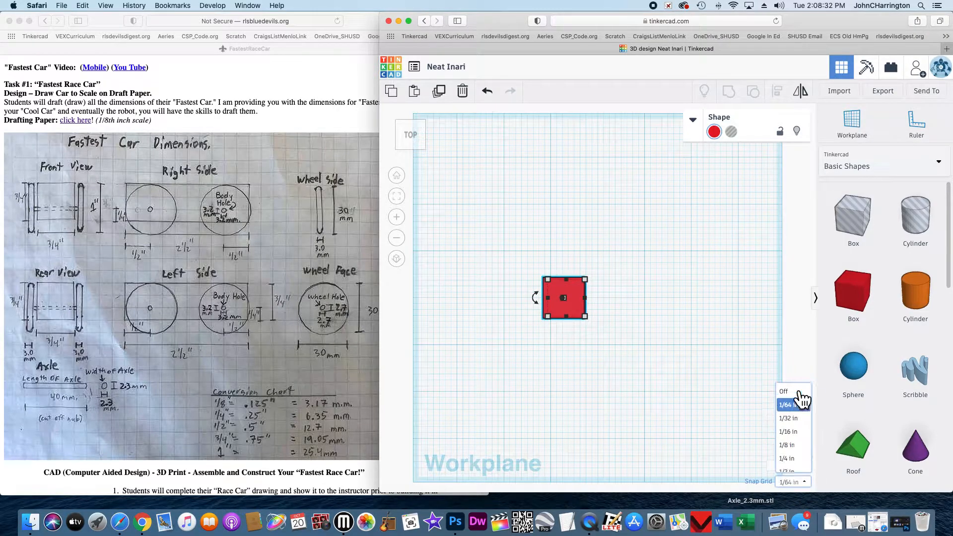
left_click(797, 482)
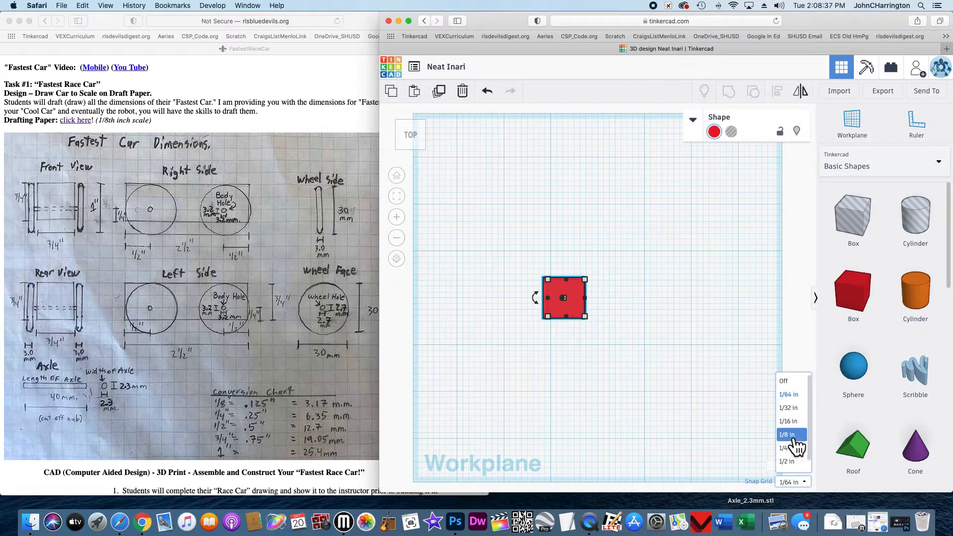
left_click(793, 396)
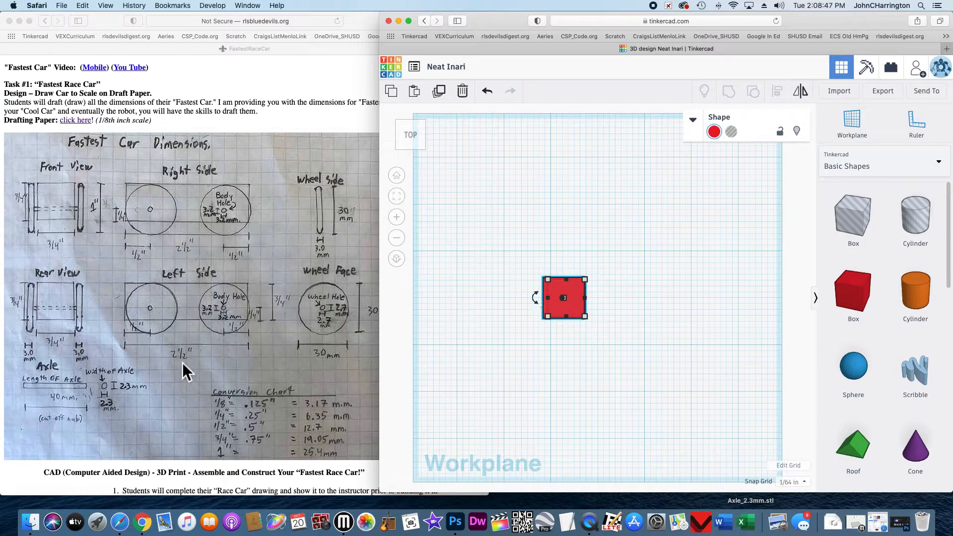
Set the box's length to 2.5 inches and its width to .75 inches
mouse_move(585, 316)
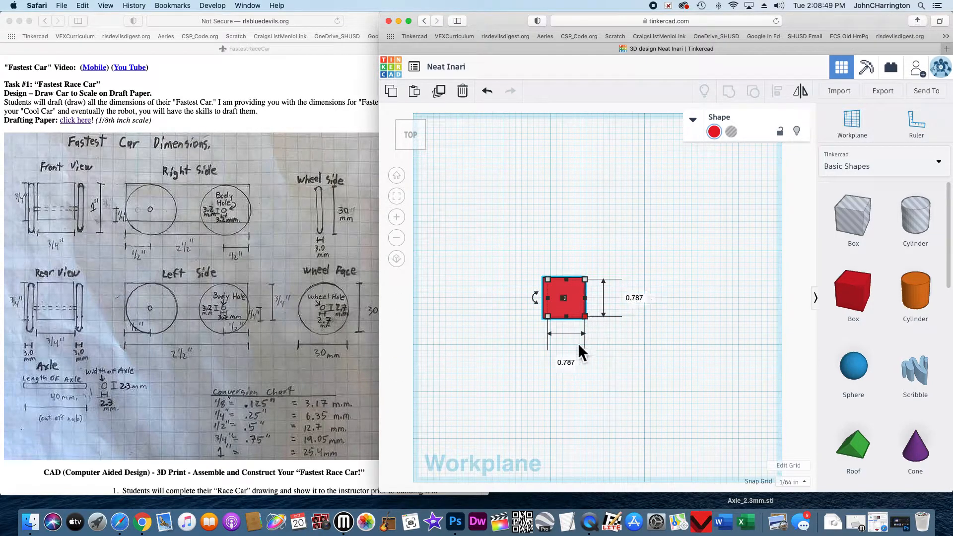
left_click(570, 366)
key("BackSpace")
type("2.5")
key("Return")
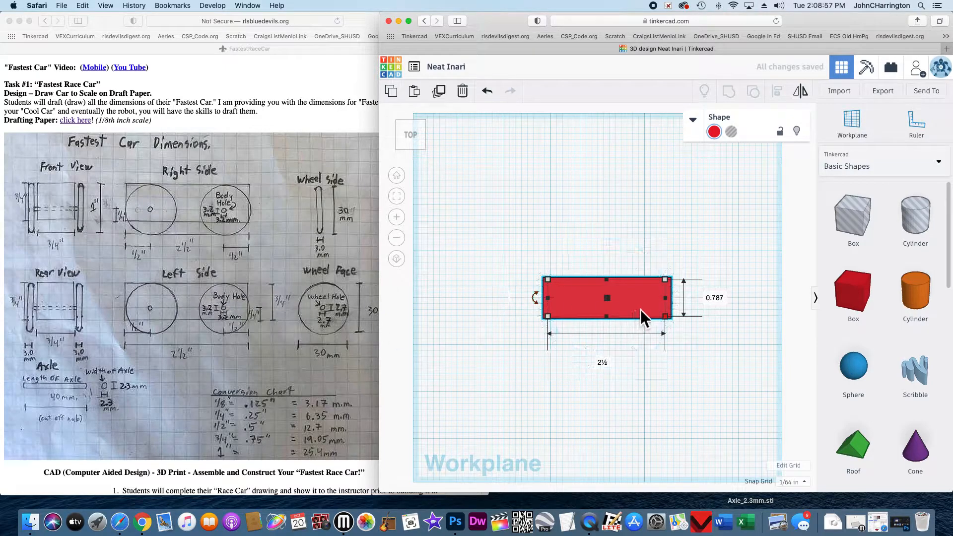
mouse_move(666, 282)
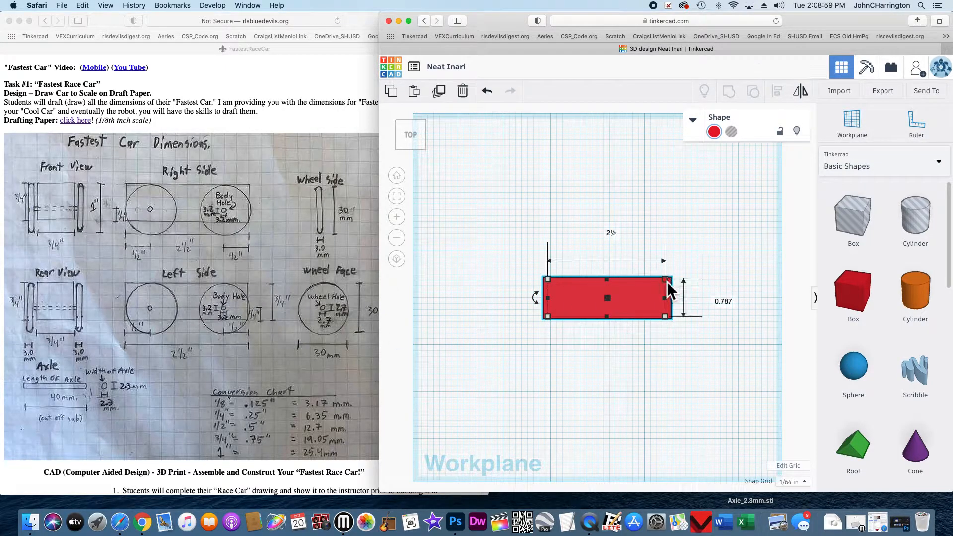
left_click(720, 300)
type(".75")
key("Return")
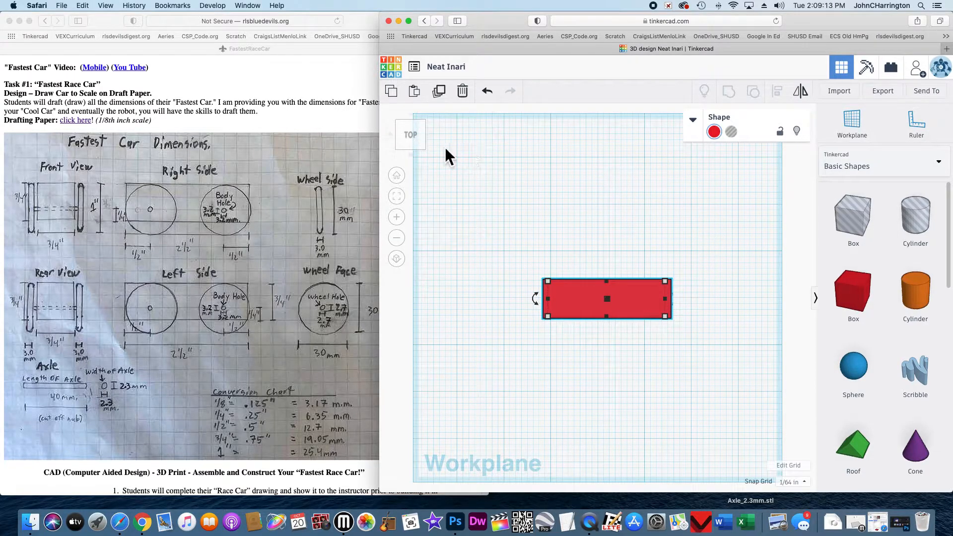
Place a workplane on the box's front face and set the box's height to .75 inches
left_click(414, 147)
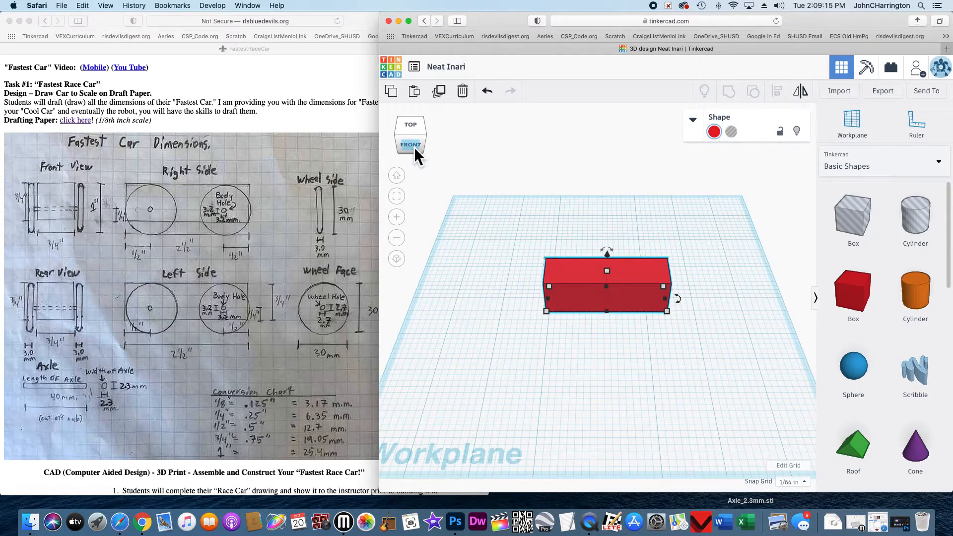
left_click(852, 124)
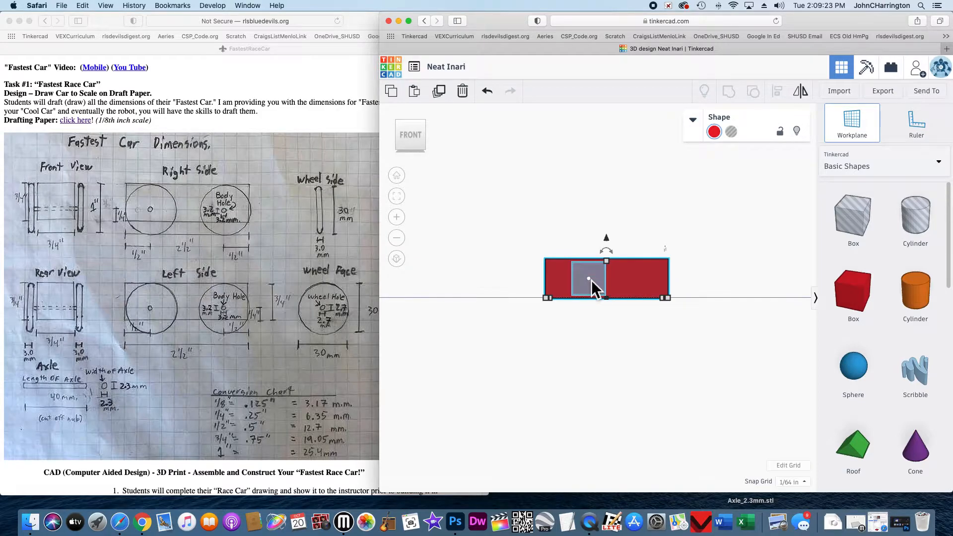
left_click(591, 280)
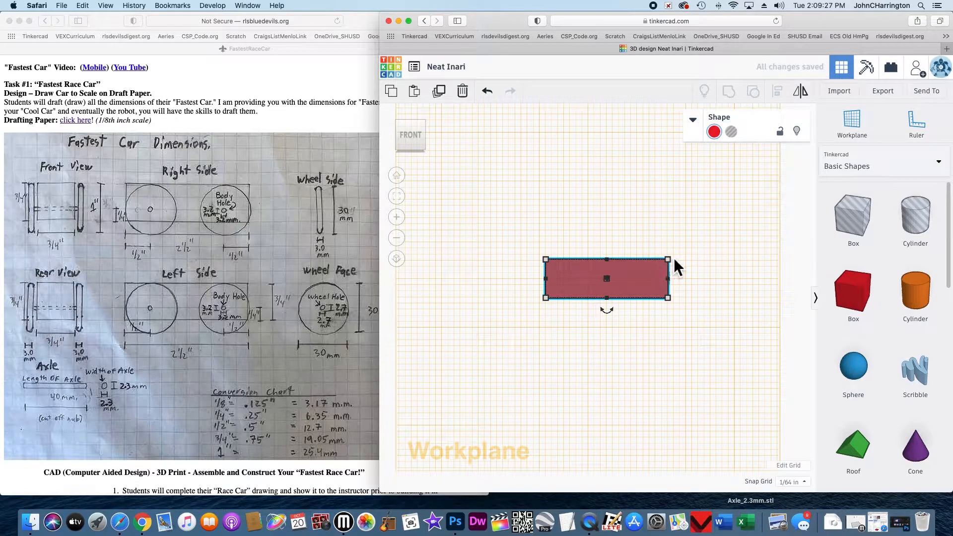
mouse_move(672, 259)
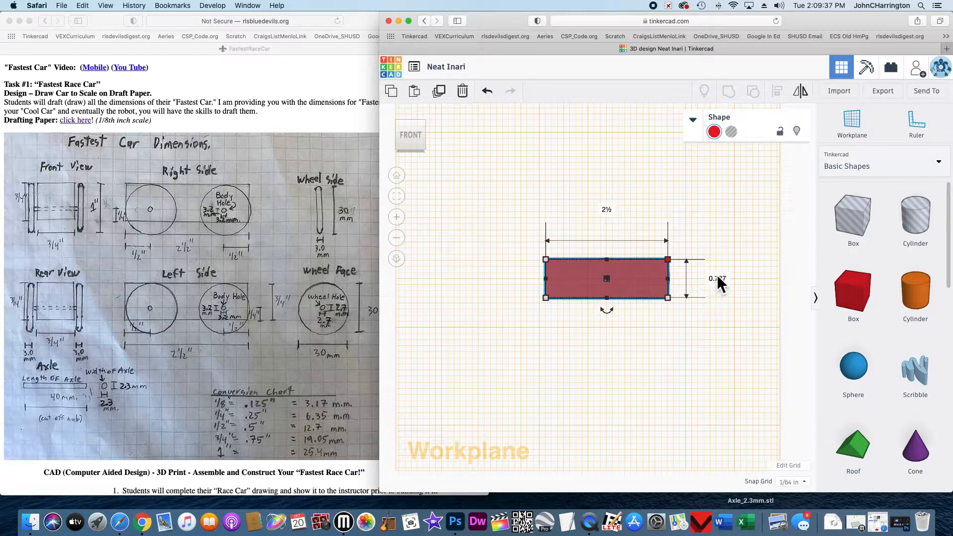
type(".75")
key("Return")
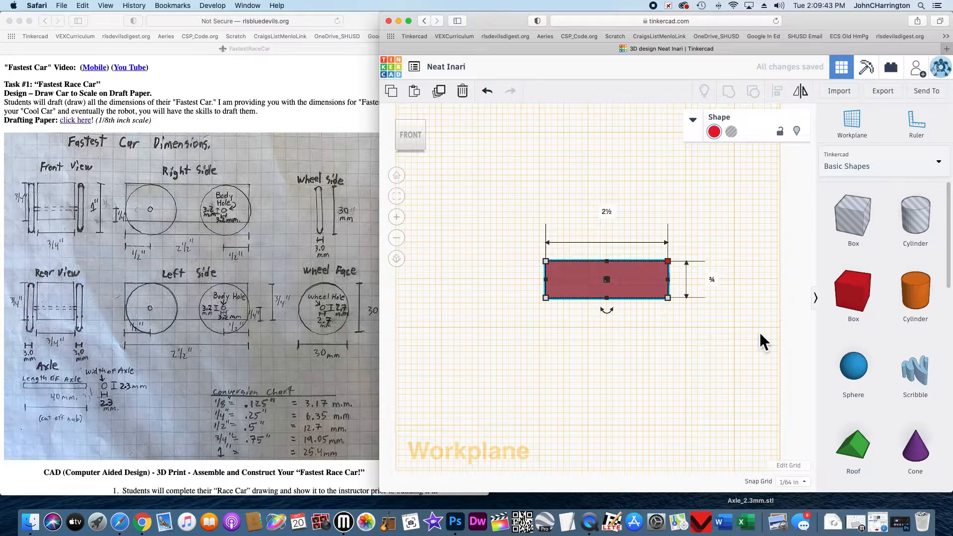
Return to the top view and place the workplane on the box's top face
left_click(416, 127)
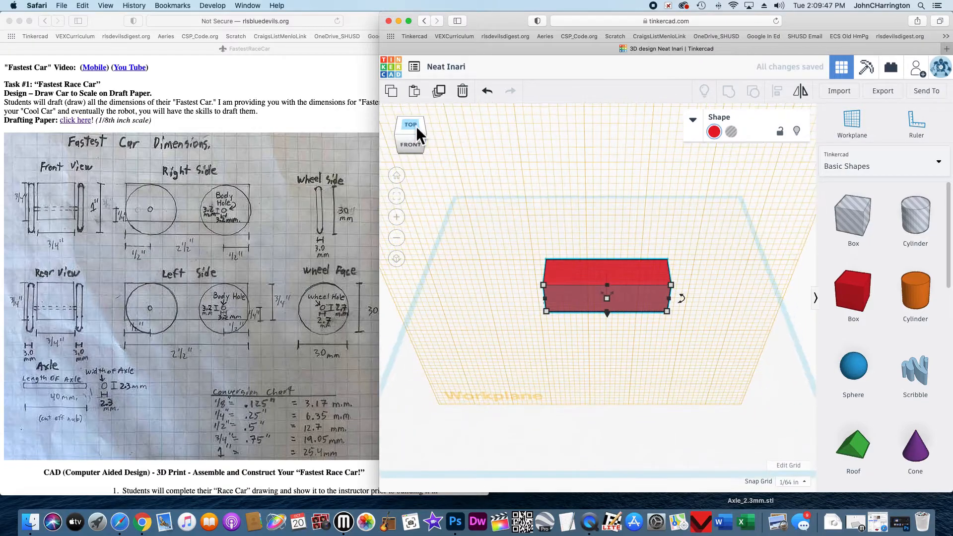
left_click(416, 126)
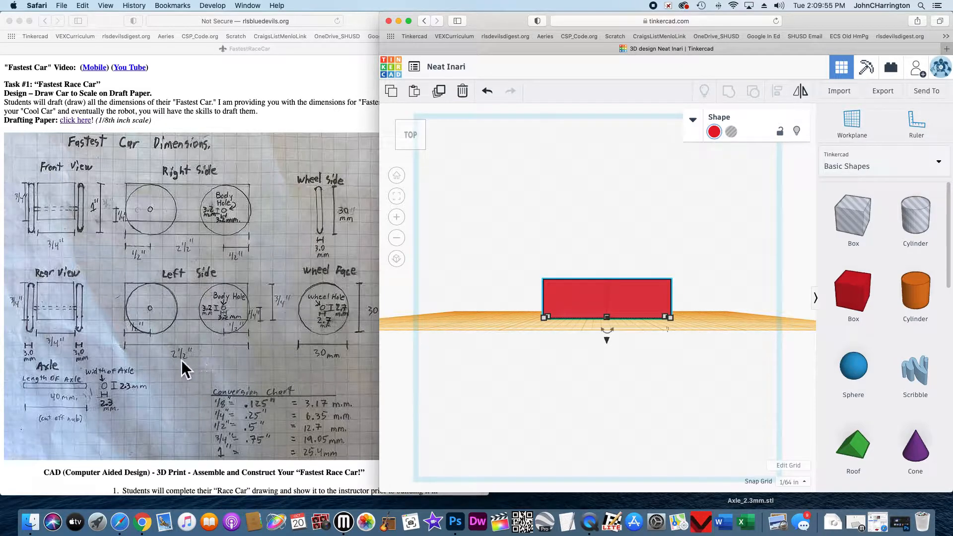
left_click(851, 120)
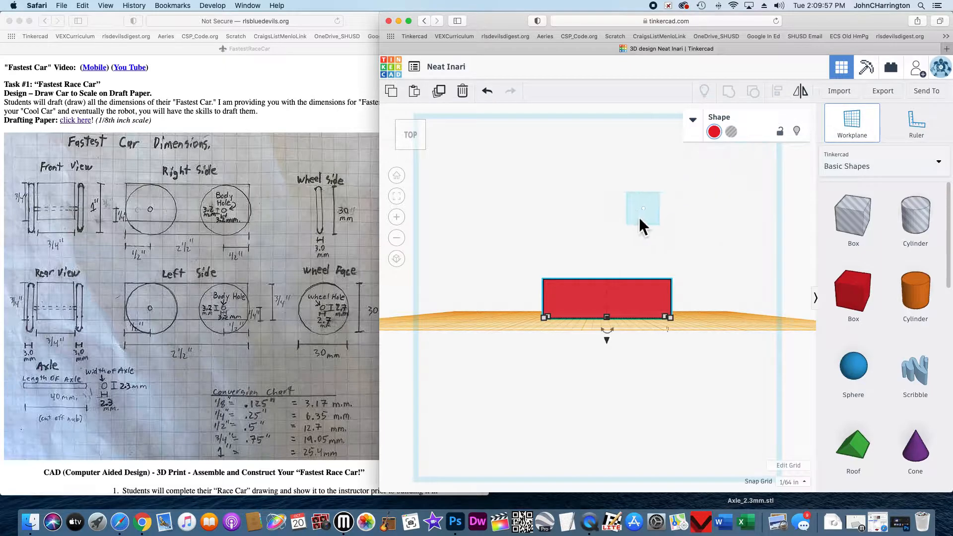
left_click(593, 299)
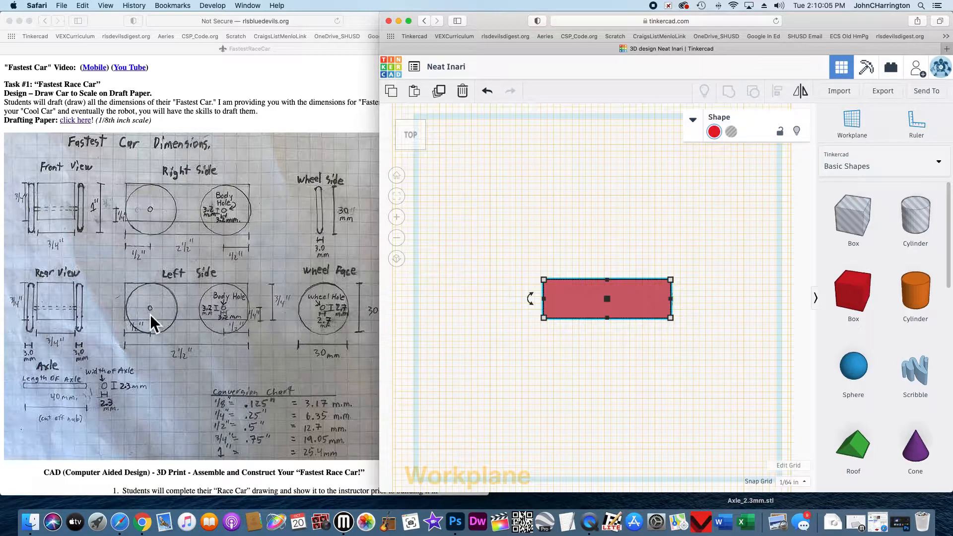
scroll(404, 328, "down", 3)
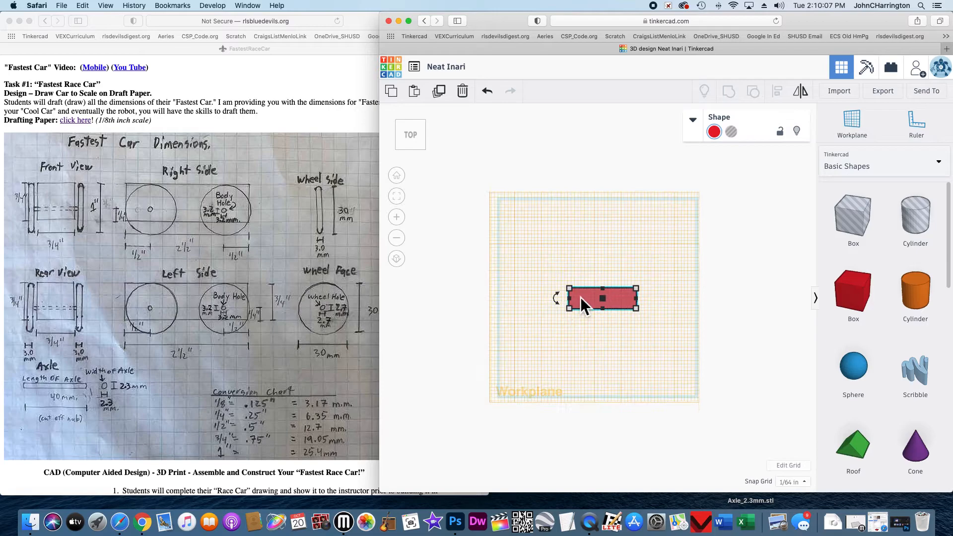
Move the box farther back on the workplane and switch the top view to flat orthographic projection
left_click(400, 199)
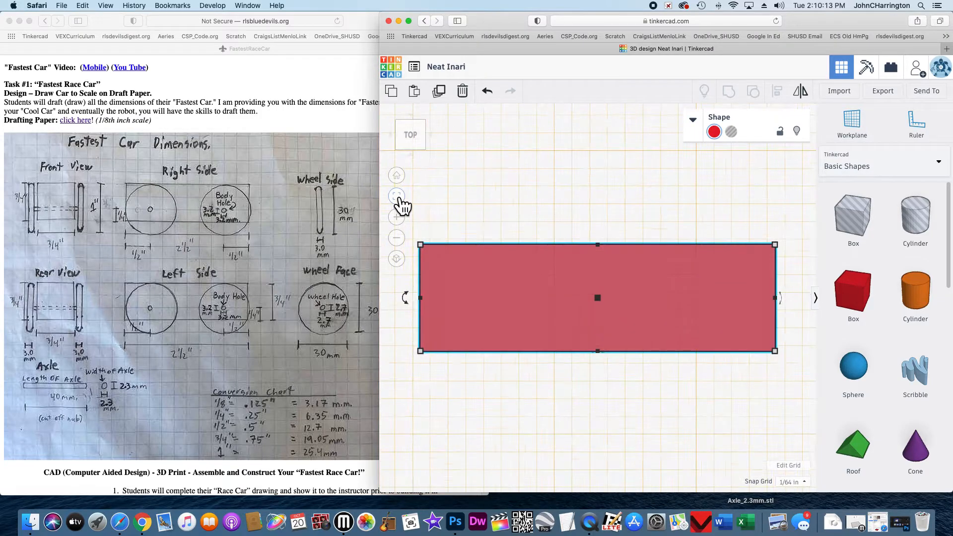
left_click_drag(538, 287, 522, 390)
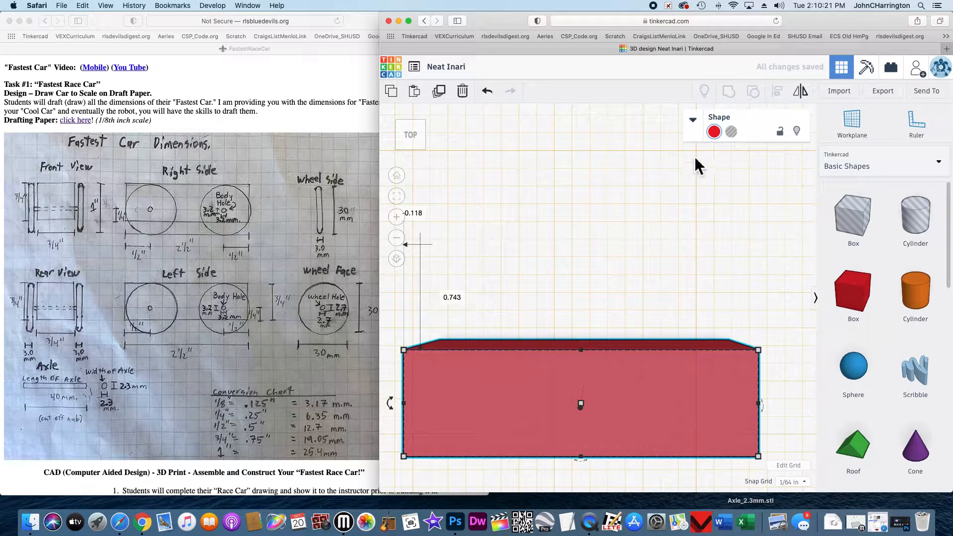
left_click_drag(525, 378, 535, 179)
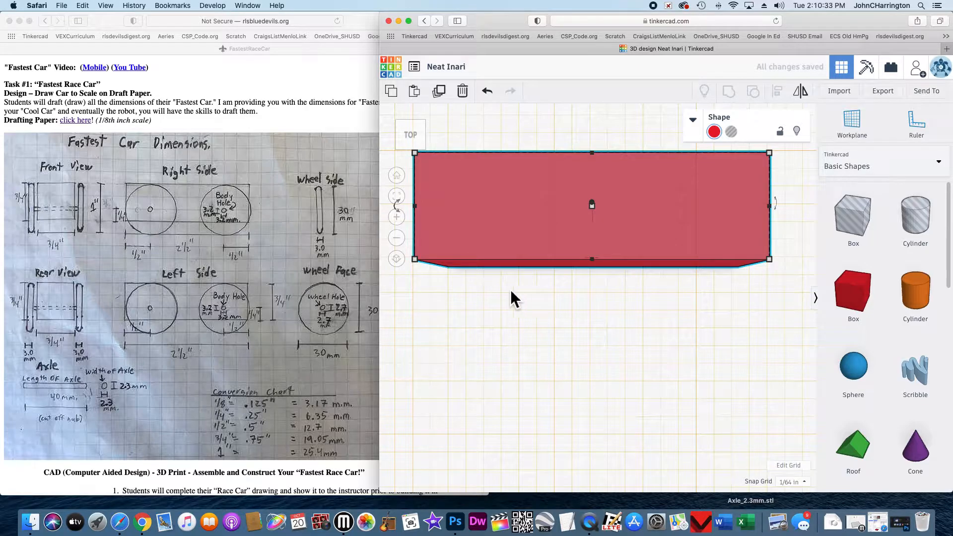
left_click(396, 258)
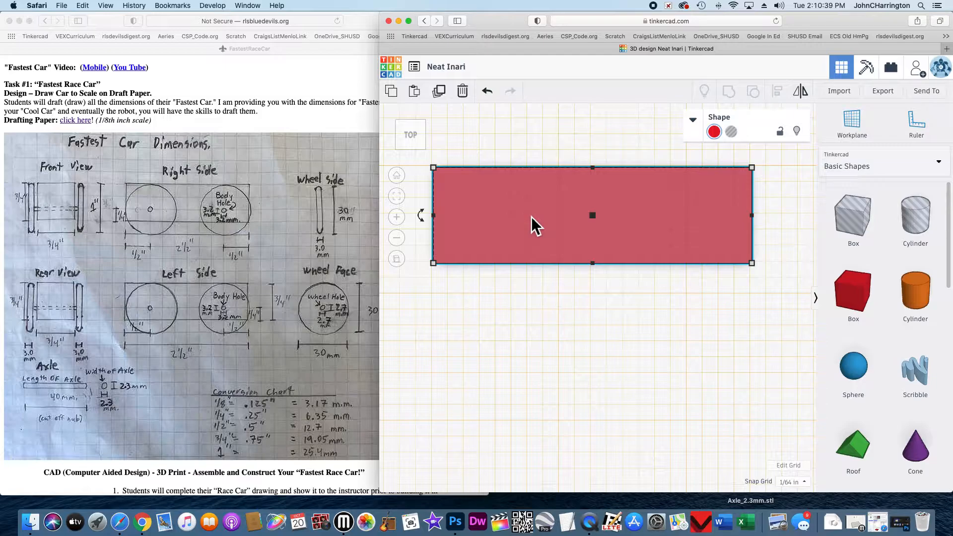
mouse_move(514, 216)
left_mouse_down()
mouse_move(527, 242)
mouse_move(512, 215)
left_mouse_up()
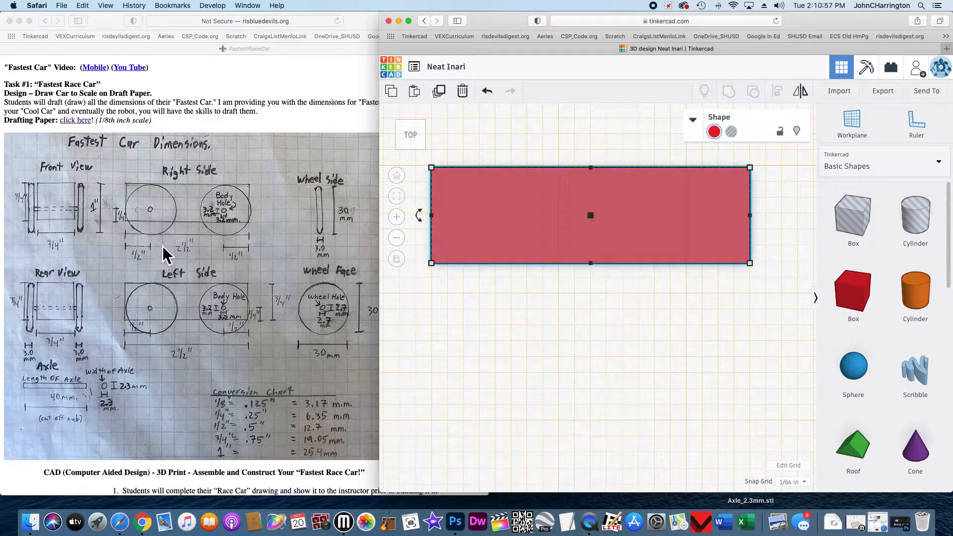
Add a solid cylinder to the workplane in front of the box
left_click(927, 293)
left_click_drag(928, 297, 588, 341)
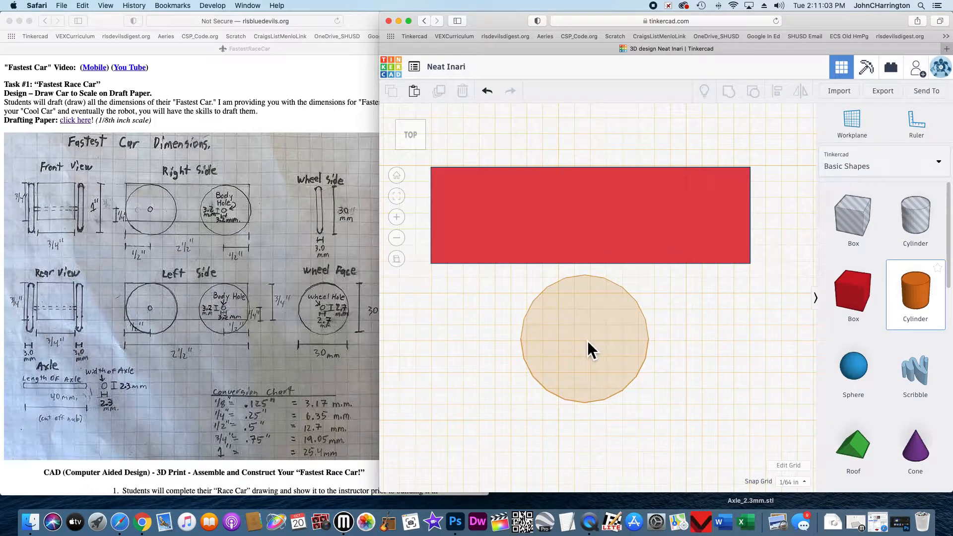
left_click(588, 341)
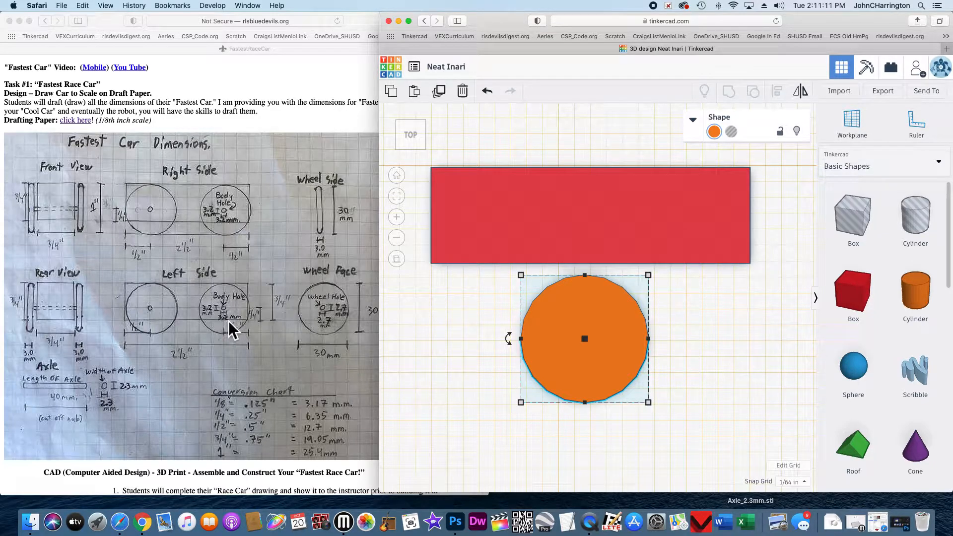
mouse_move(649, 278)
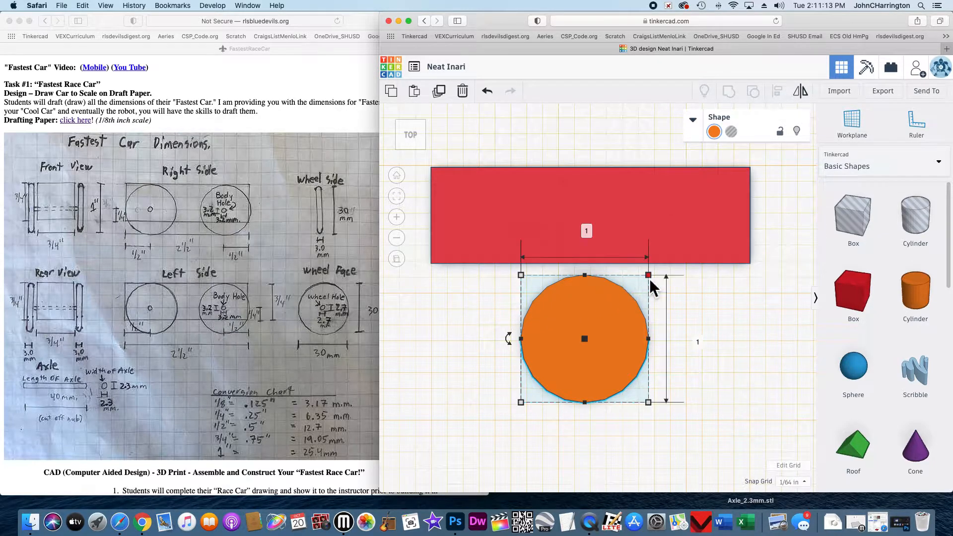
left_click(697, 342)
key("Return")
left_click(711, 299)
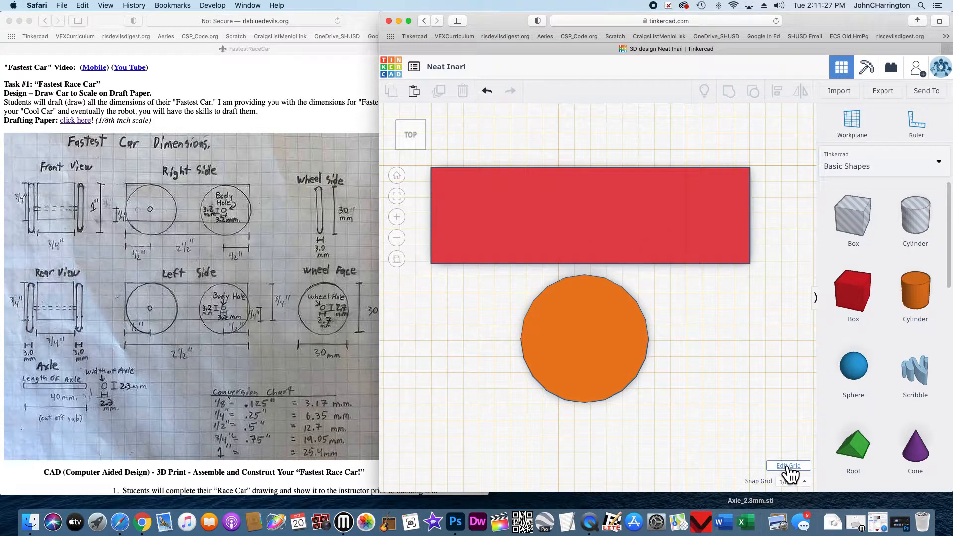
Change the grid units to millimeters, keeping the default preset
left_click(788, 466)
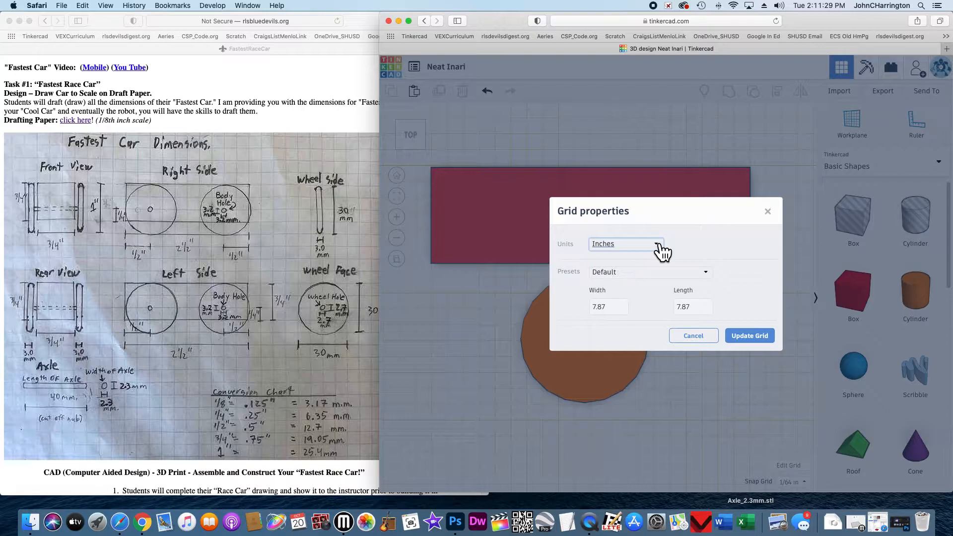
left_click(661, 251)
left_click(627, 271)
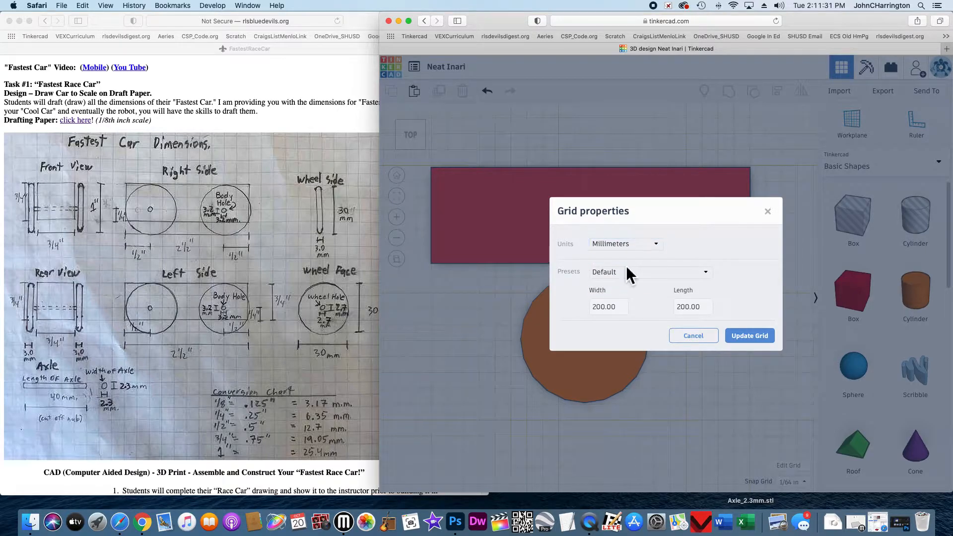
left_click(753, 337)
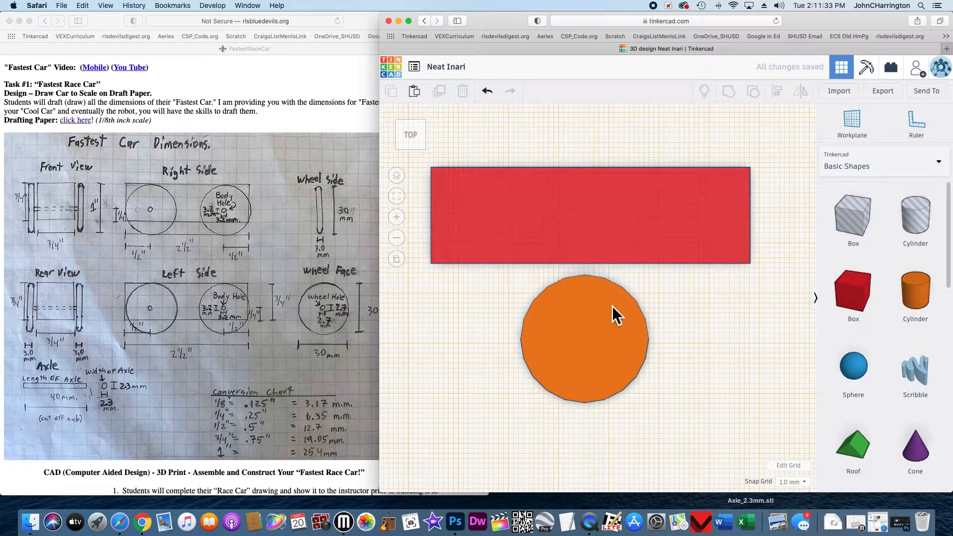
Set the cylinder's length and width to 3.2 mm each
left_click(621, 319)
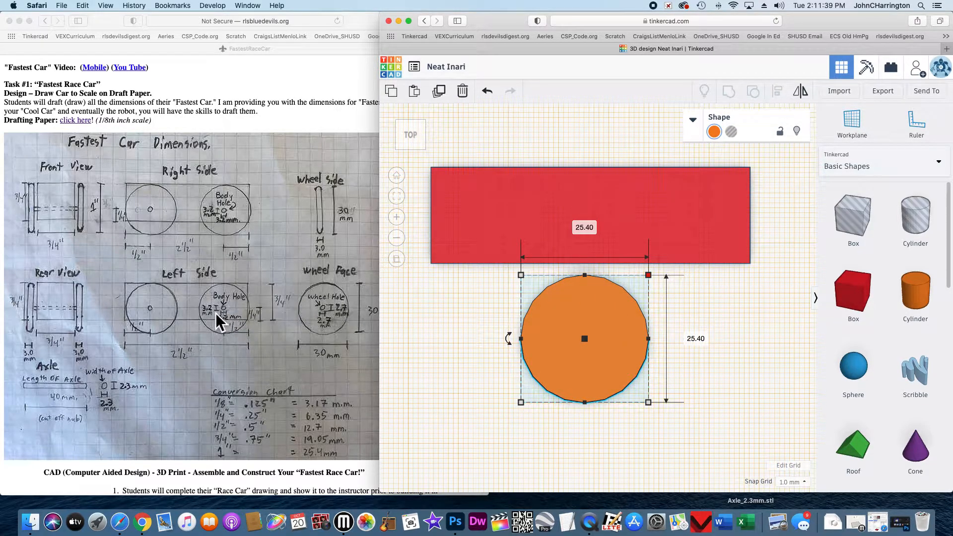
mouse_move(522, 277)
left_click(478, 345)
type("3.")
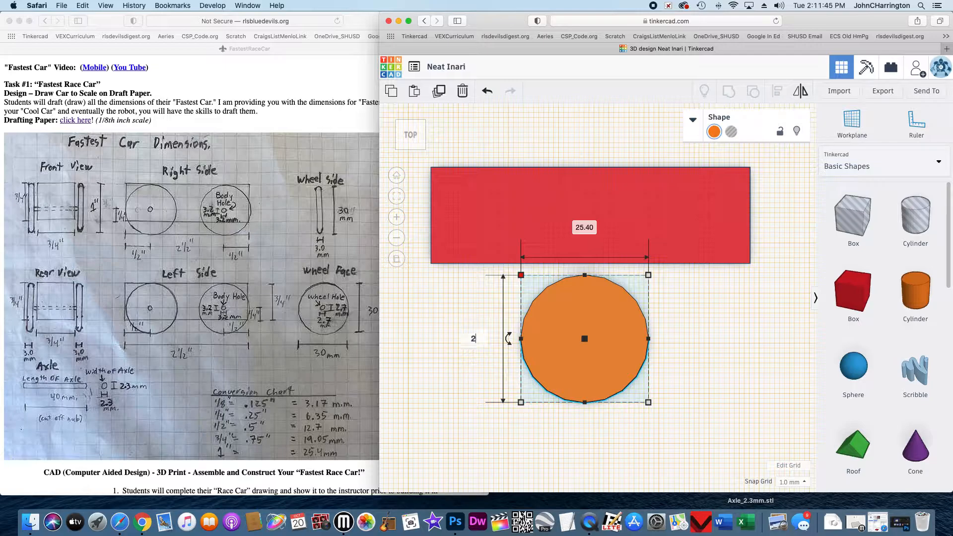
type("2")
key("Return")
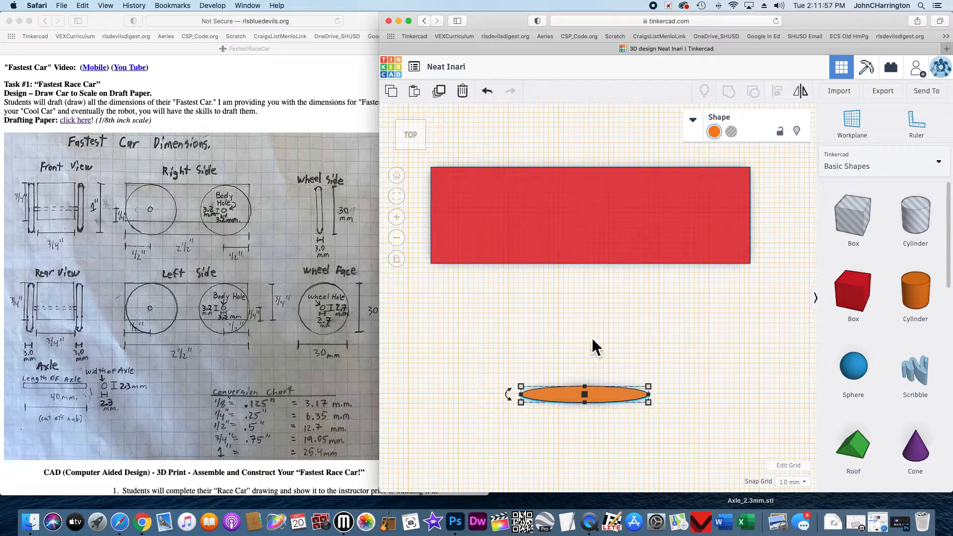
left_click(586, 340)
type("3.2")
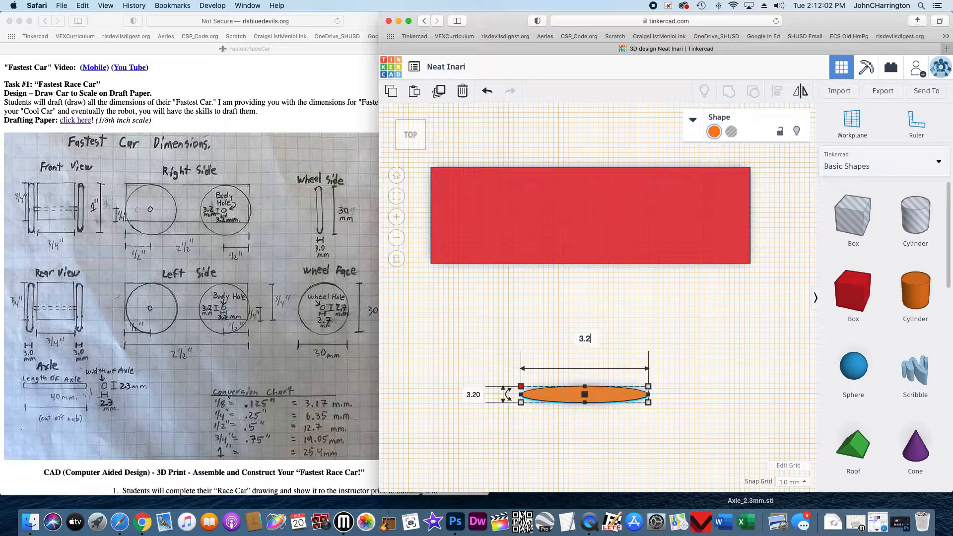
key("Return")
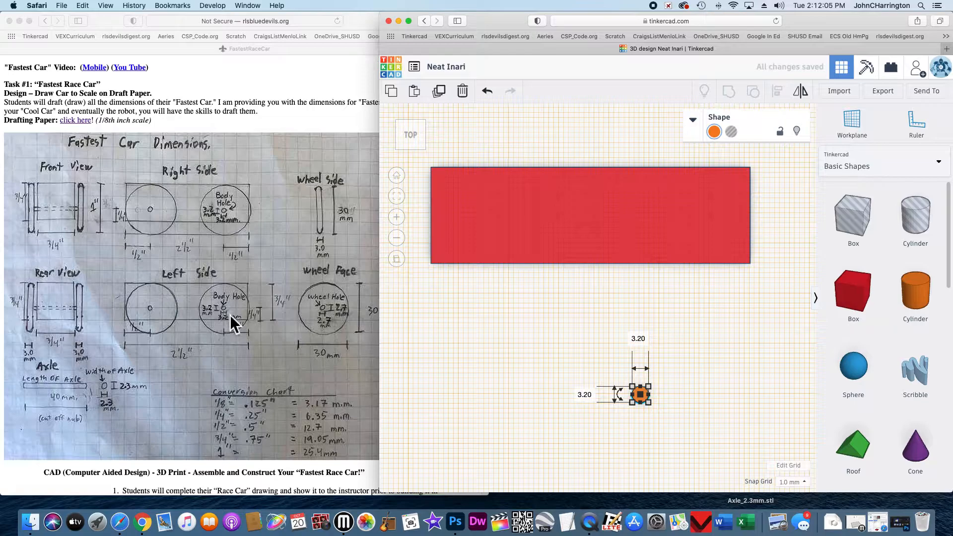
left_click(645, 393)
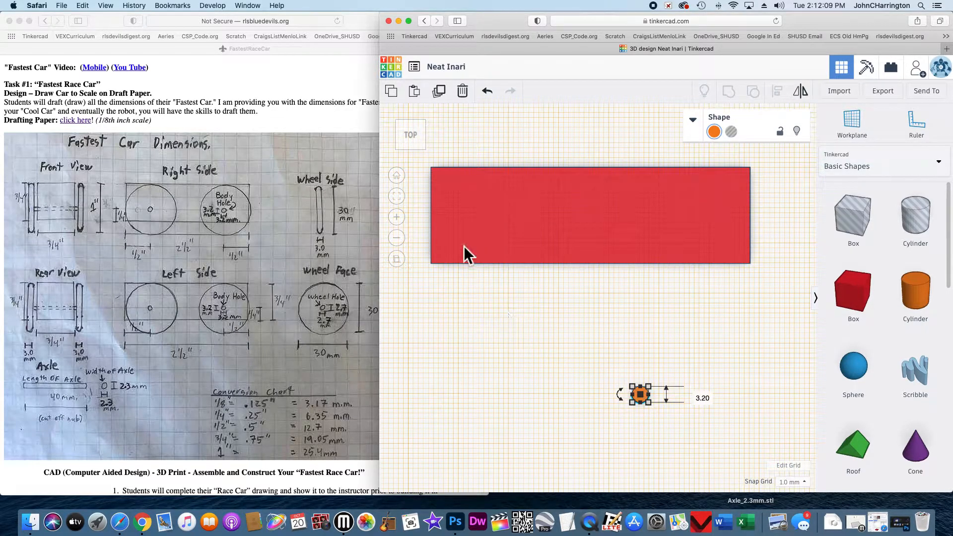
Switch to the left side view and place the workplane on the box's end face
left_click(398, 136)
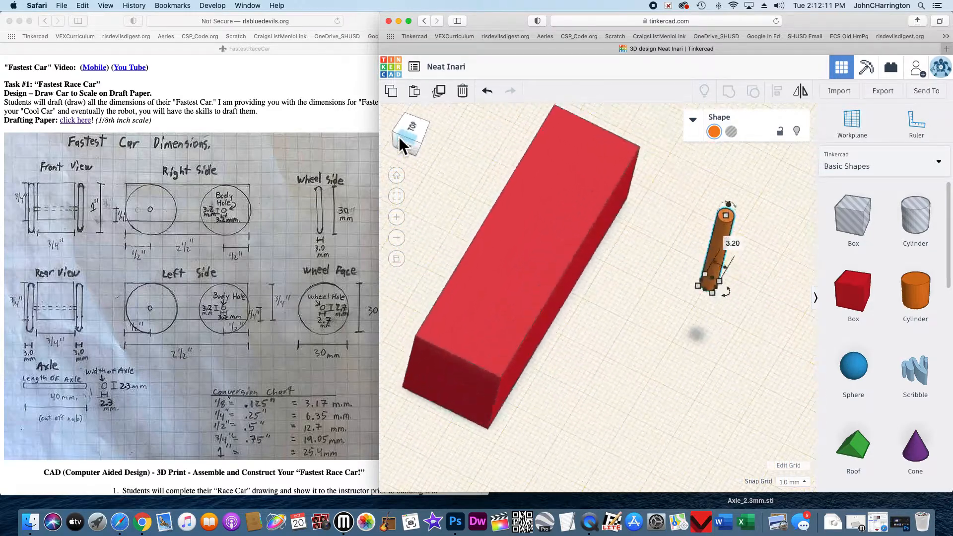
left_click(493, 417)
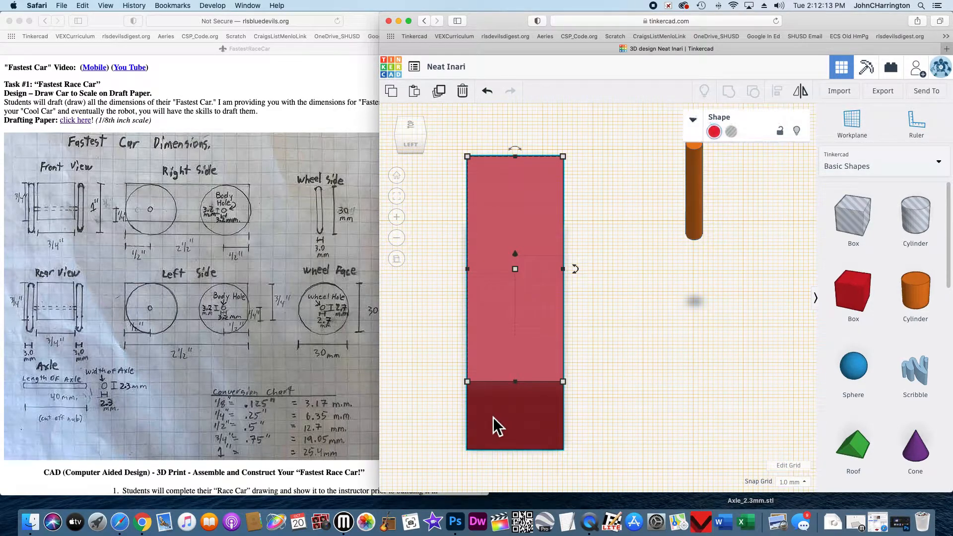
left_click(415, 150)
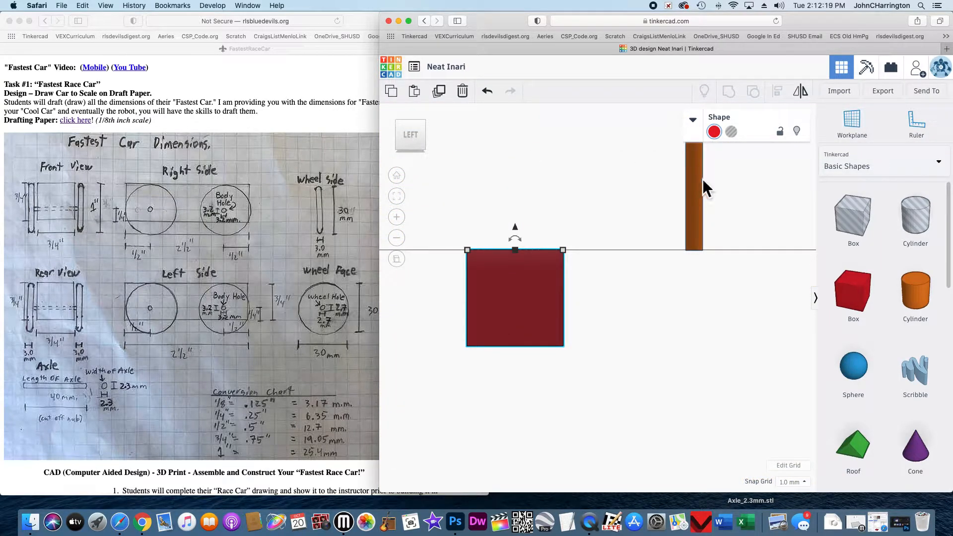
left_click(852, 124)
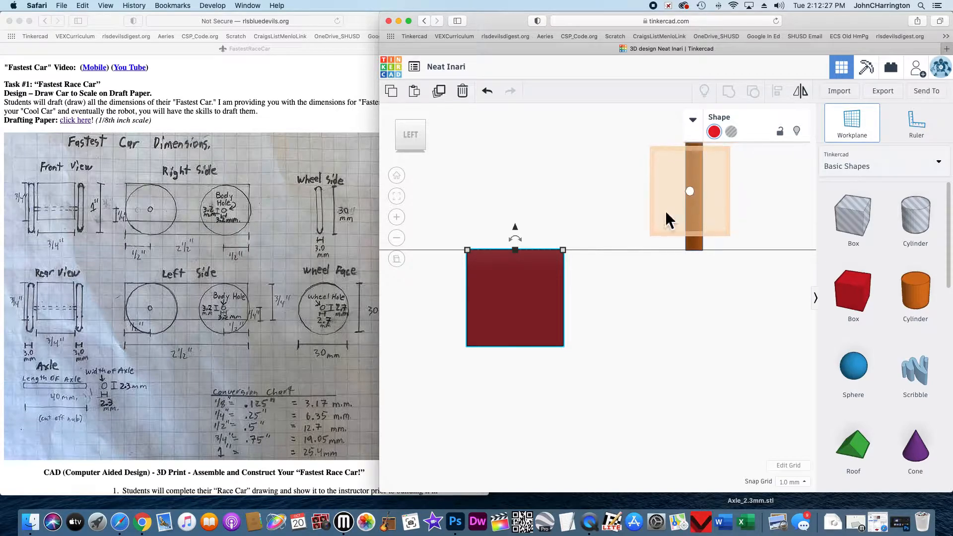
left_click(519, 303)
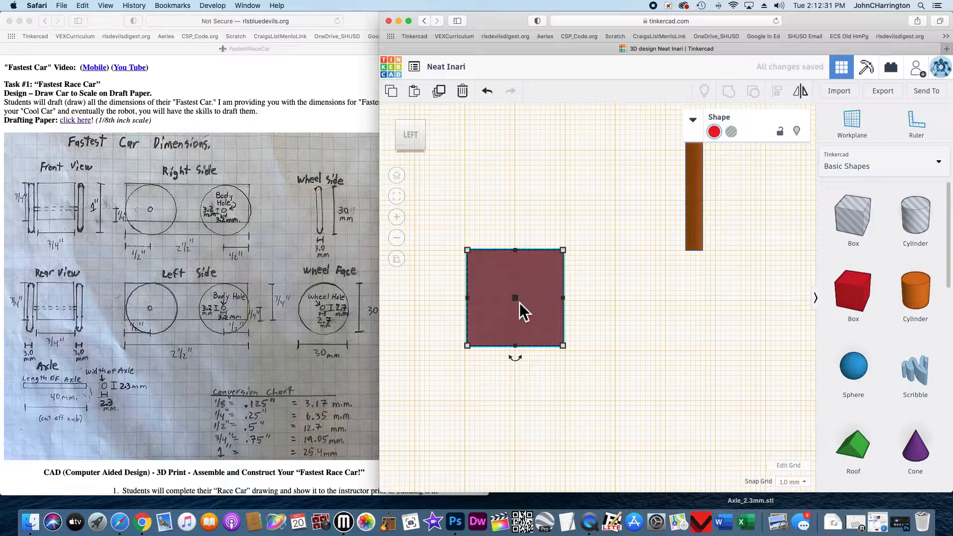
Move the cylinder so it passes vertically through the box off-center, and nudge the box slightly sideways
left_click(701, 215)
left_click_drag(701, 214, 546, 323)
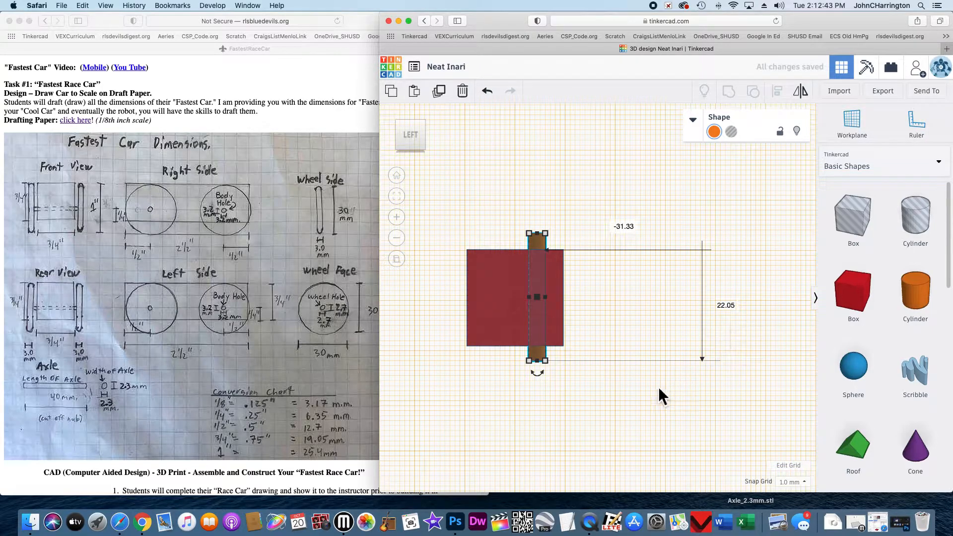
left_click(500, 297)
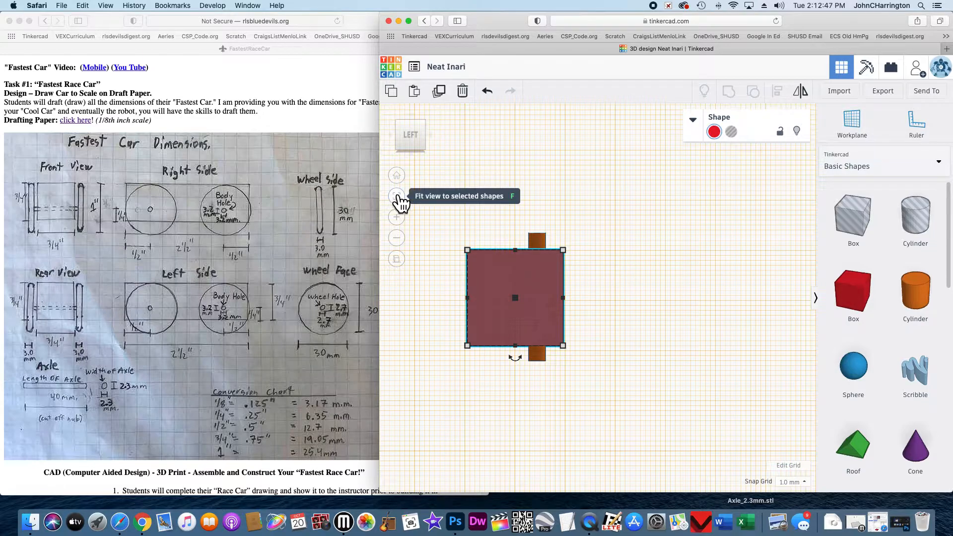
left_click(397, 197)
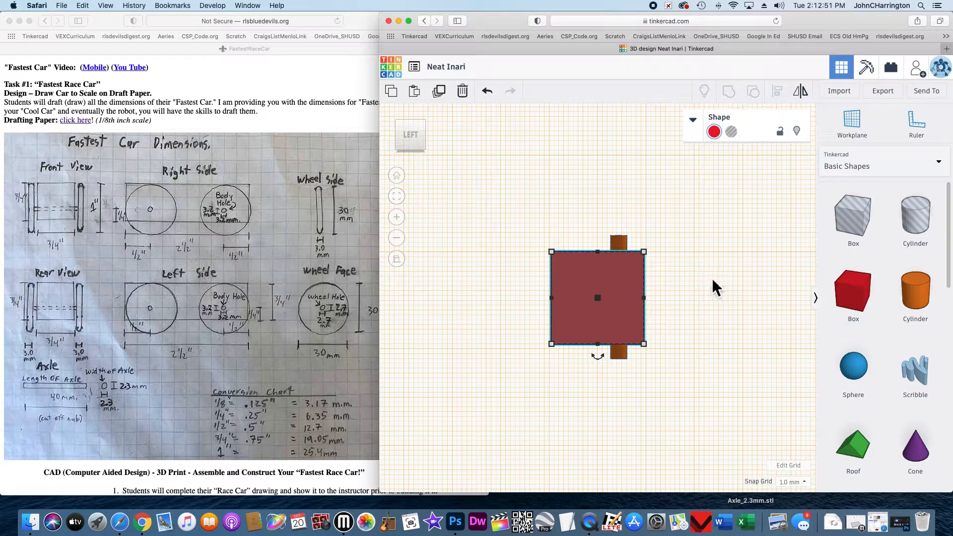
left_click(396, 217)
left_click(397, 217)
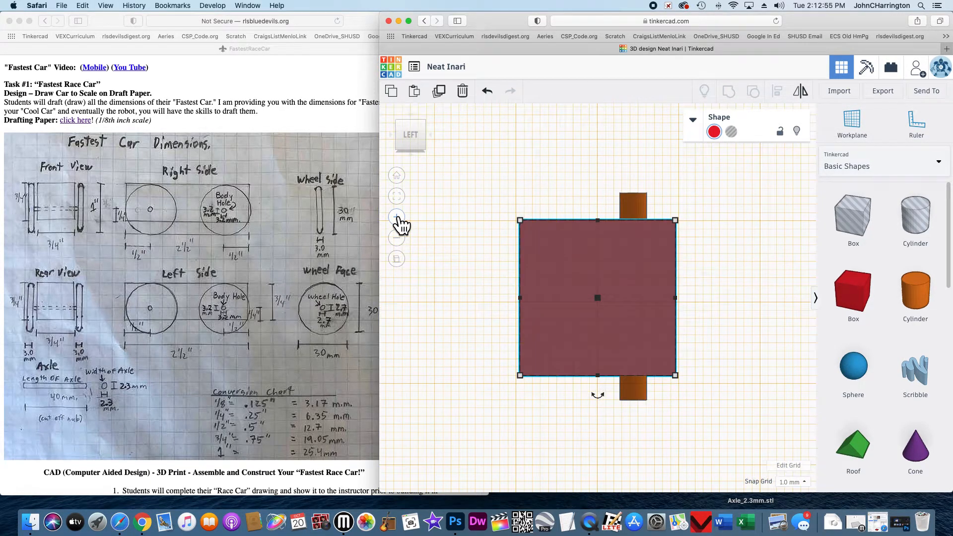
left_click(732, 281)
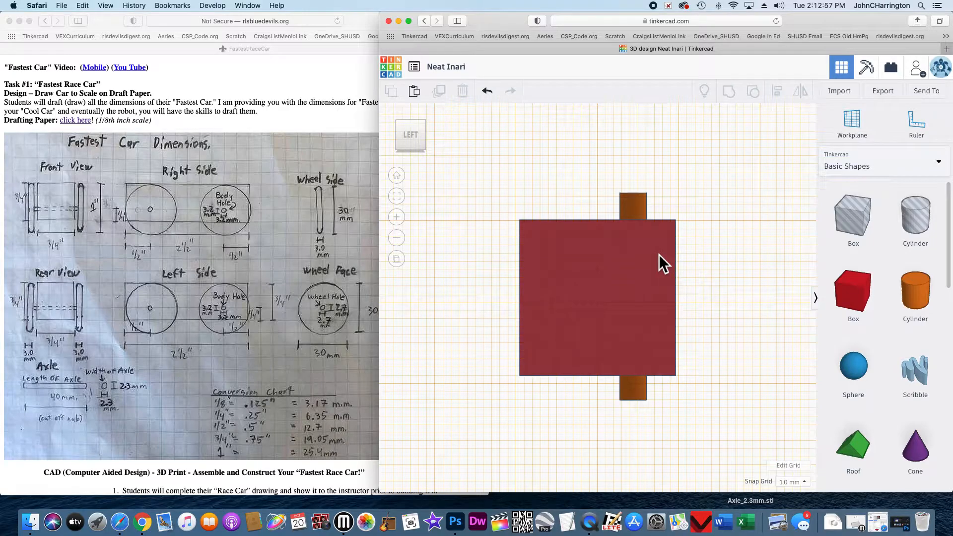
mouse_move(663, 255)
left_mouse_down()
mouse_move(664, 264)
mouse_move(663, 255)
left_mouse_up()
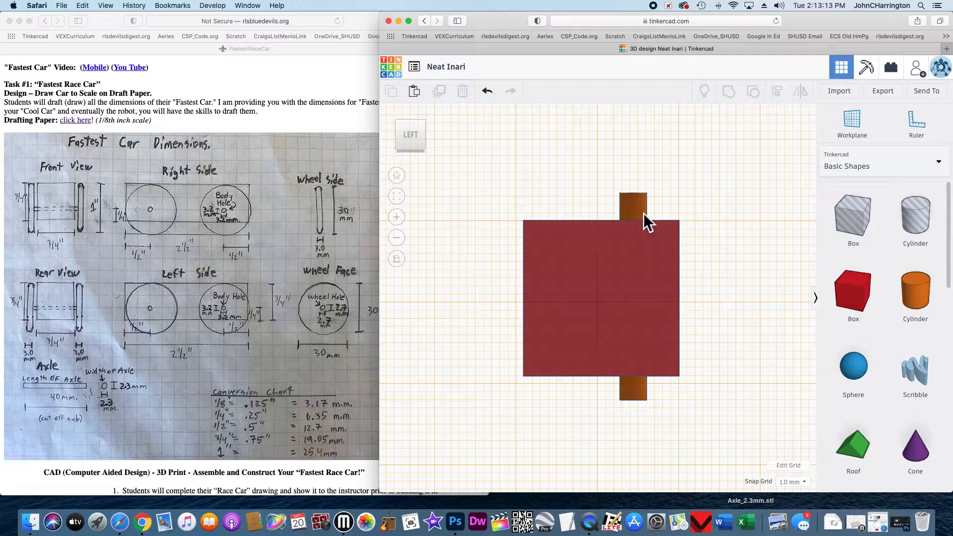
Change the grid units back to inches, keeping the default preset
left_click(792, 466)
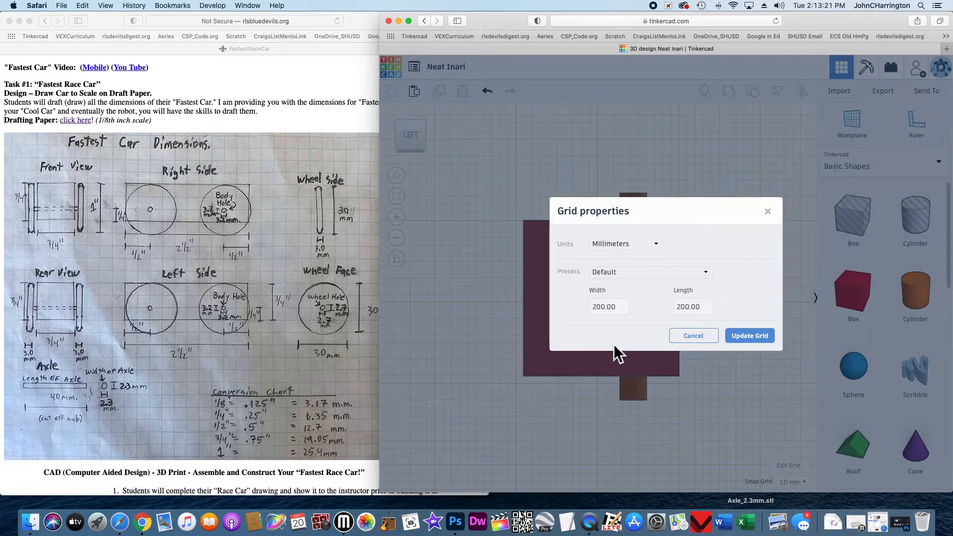
left_click(655, 245)
left_click(623, 276)
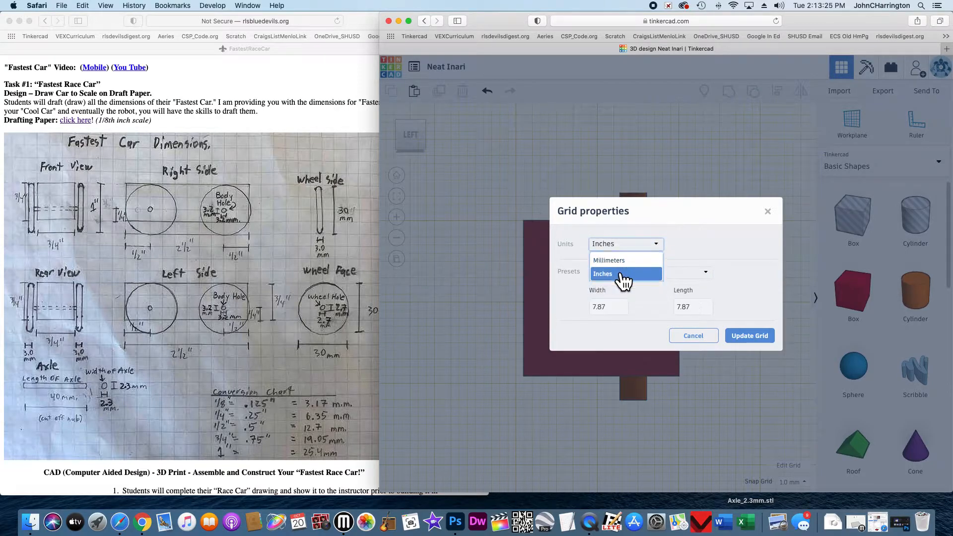
left_click(747, 338)
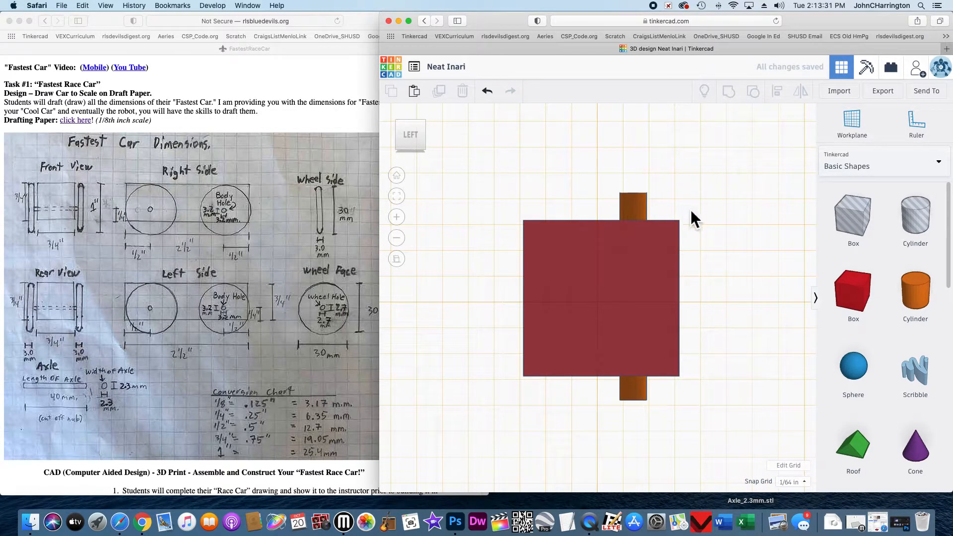
Line up the box's side edge with a grid line and move the cylinder vertically through the box off-center
left_click_drag(670, 235, 587, 238)
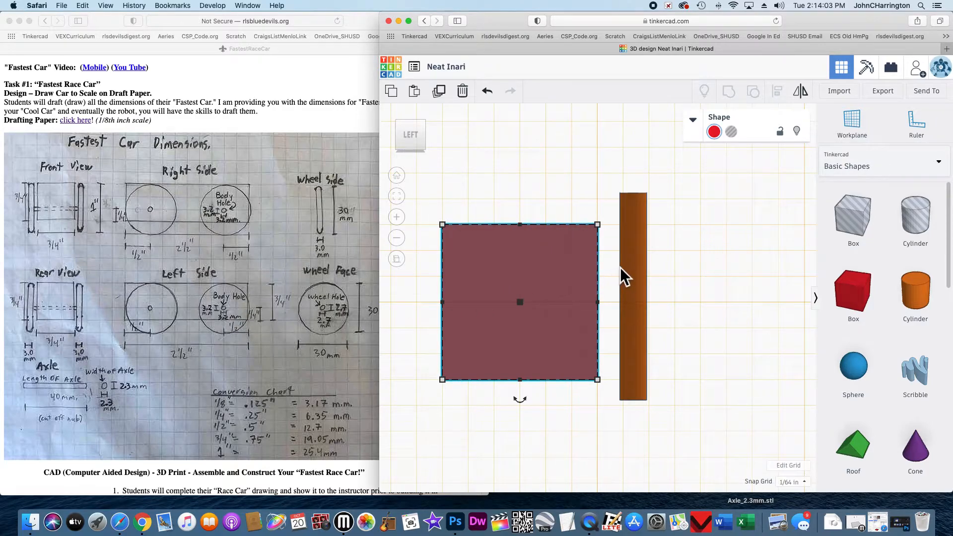
left_click_drag(634, 261, 549, 268)
left_click(675, 281)
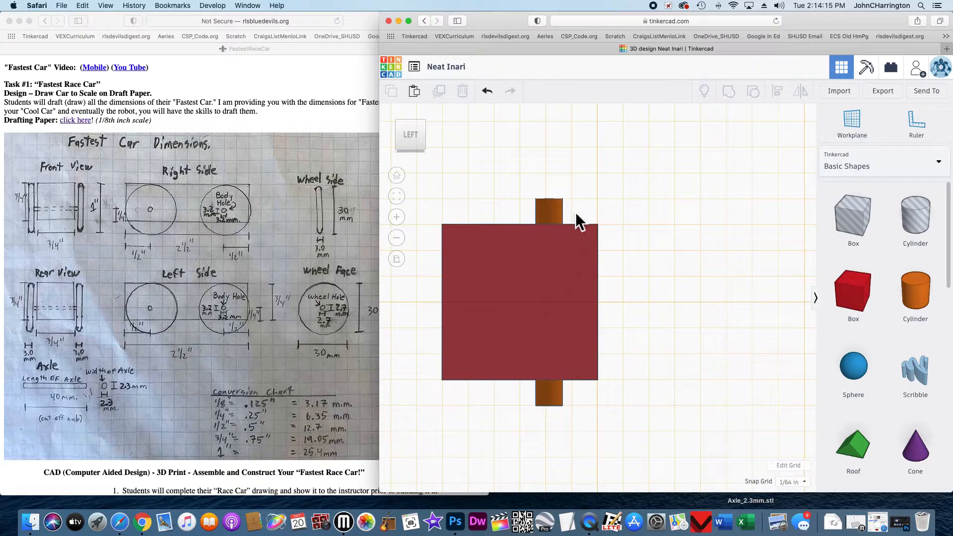
Nudge the cylinder one increment sideways away from the box's near edge and adjust its vertical position slightly
left_click(550, 213)
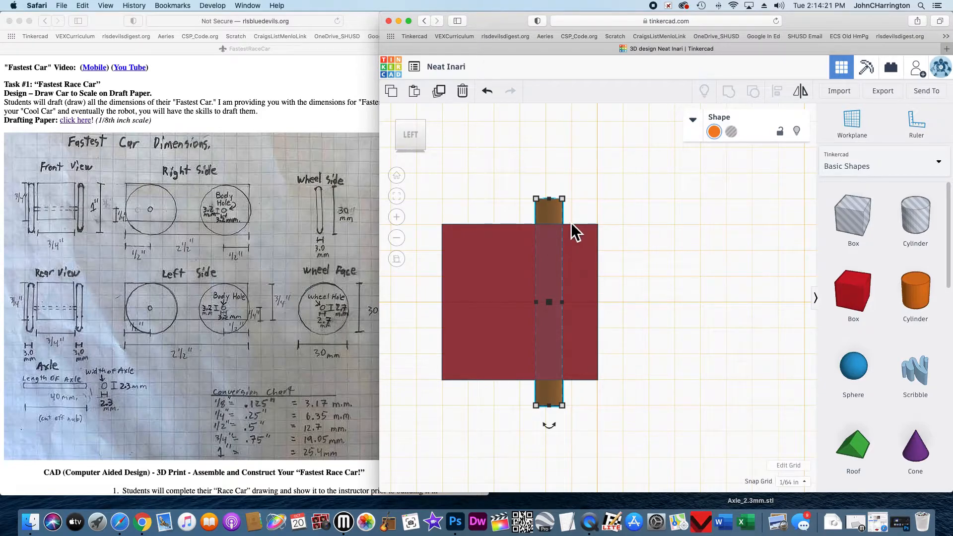
key("Left")
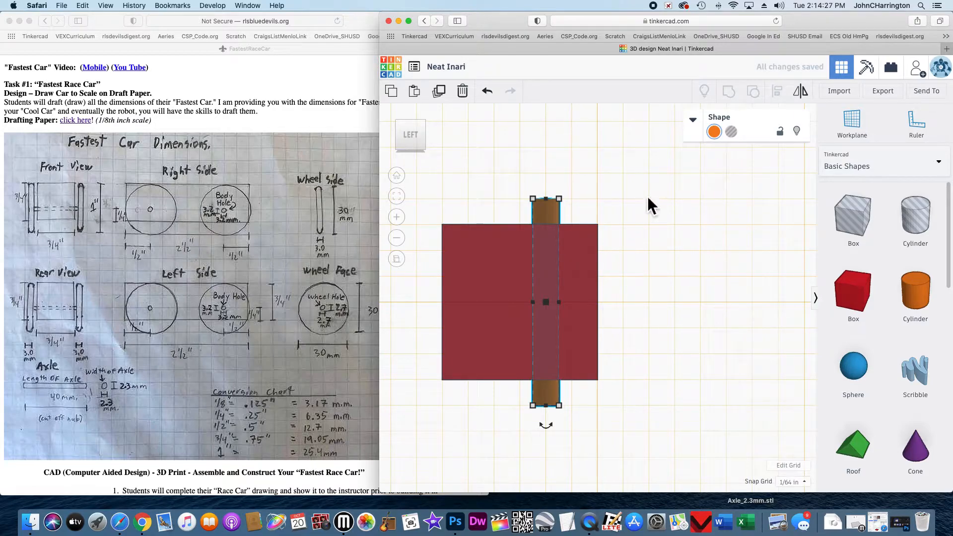
key("Up")
key("Up")
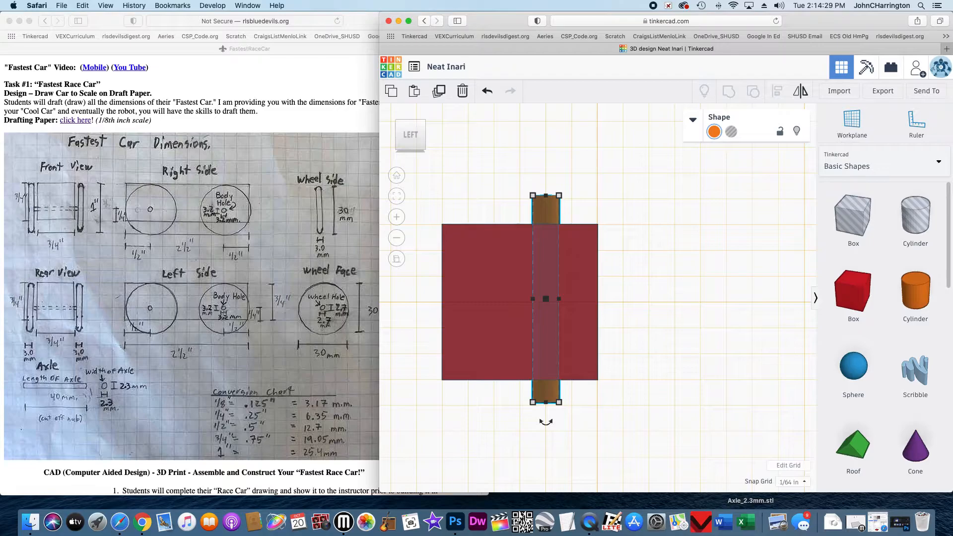
key("Down")
Paste a copy of the cylinder, and from the top view place the workplane on the box's top face
left_click(413, 95)
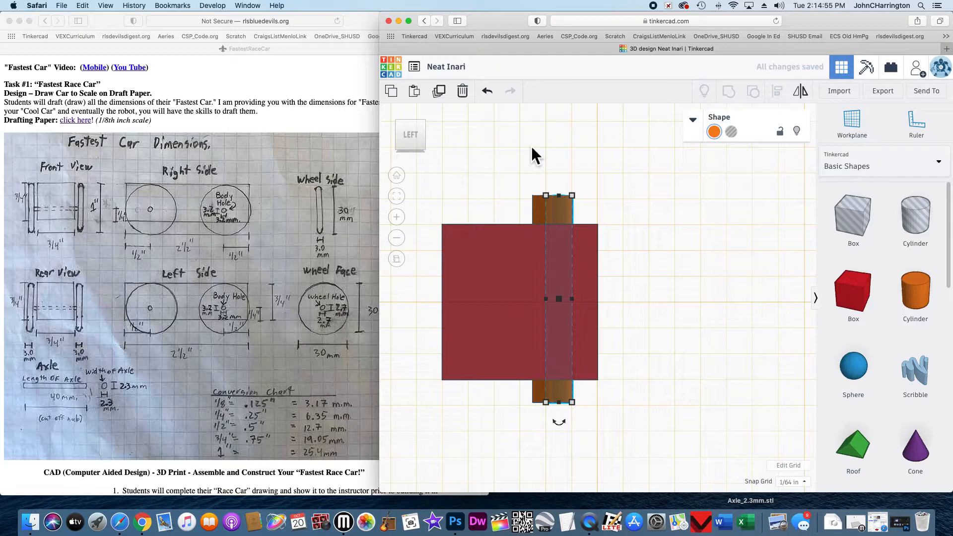
left_click(415, 125)
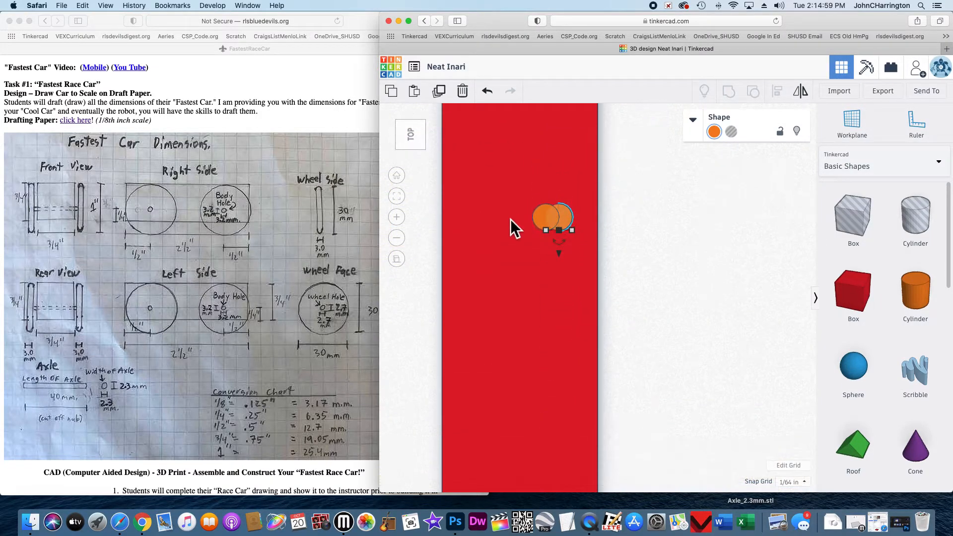
left_click(397, 238)
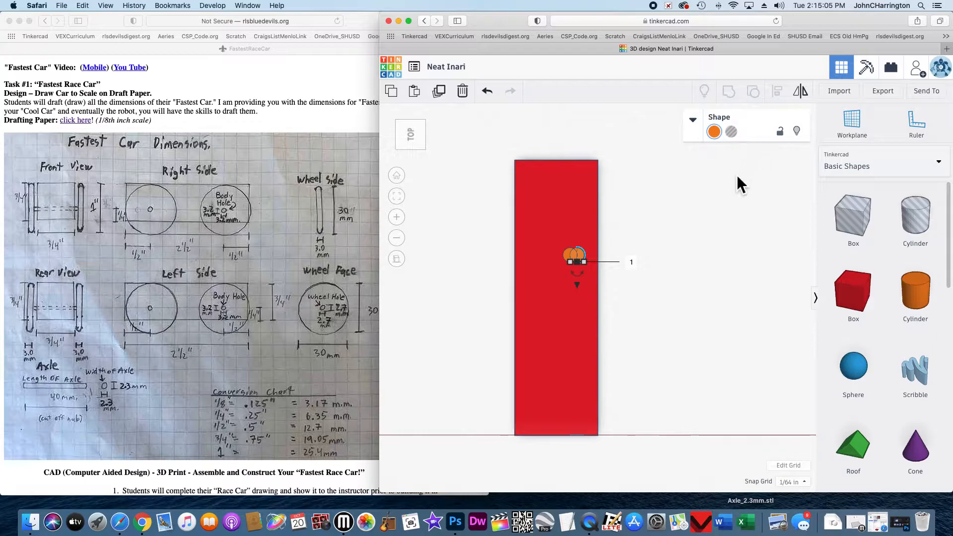
left_click(848, 130)
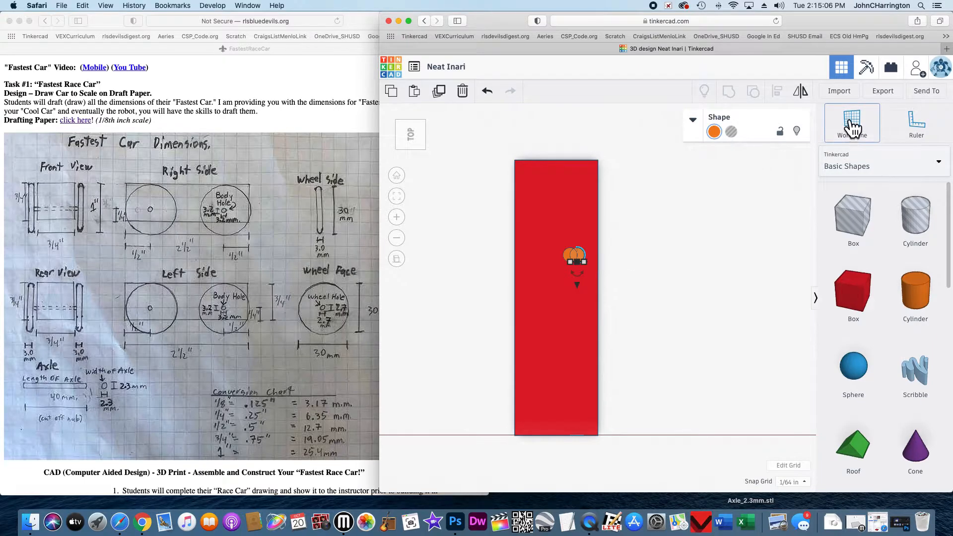
left_click(557, 320)
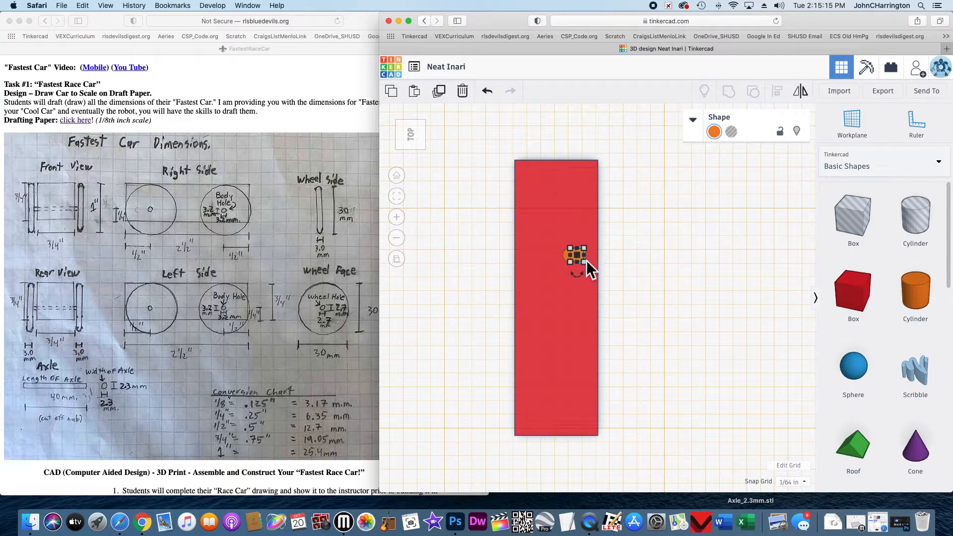
Shift the copied cylinder lengthwise along the box until it sits near the box's opposite end
key("Down")
key("Down")
key("Down")
key("Down")
key("Down")
key("Down")
key("Down")
key("Down")
key("Down")
key("Down")
key("Down")
key("Down")
key("Down")
key("Down")
key("Down")
key("Down")
key("Down")
key("Down")
key("Down")
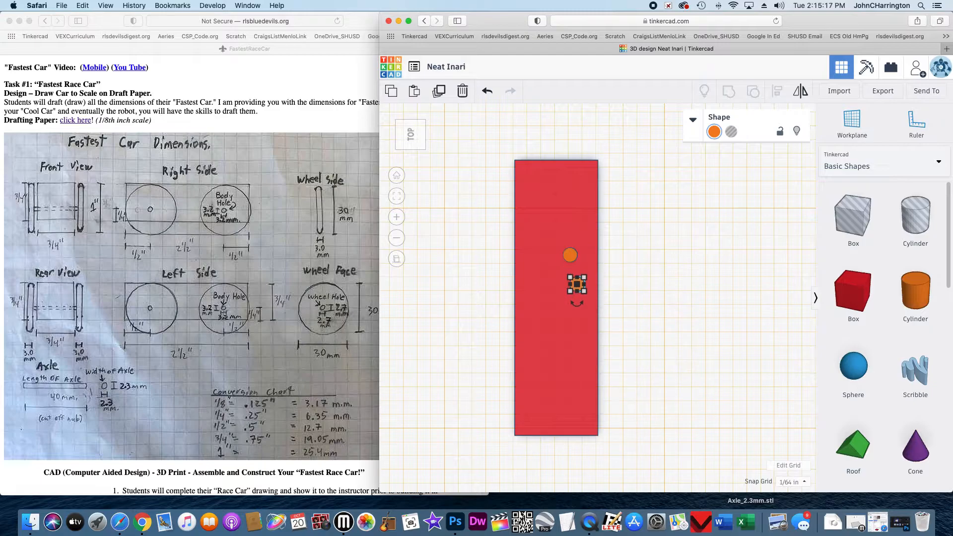
key("Down")
key("Down")
key("Down")
key("Down")
key("Down")
key("Down")
key("Down")
key("Down")
key("Down")
key("Down")
key("Down")
key("Down")
key("Down")
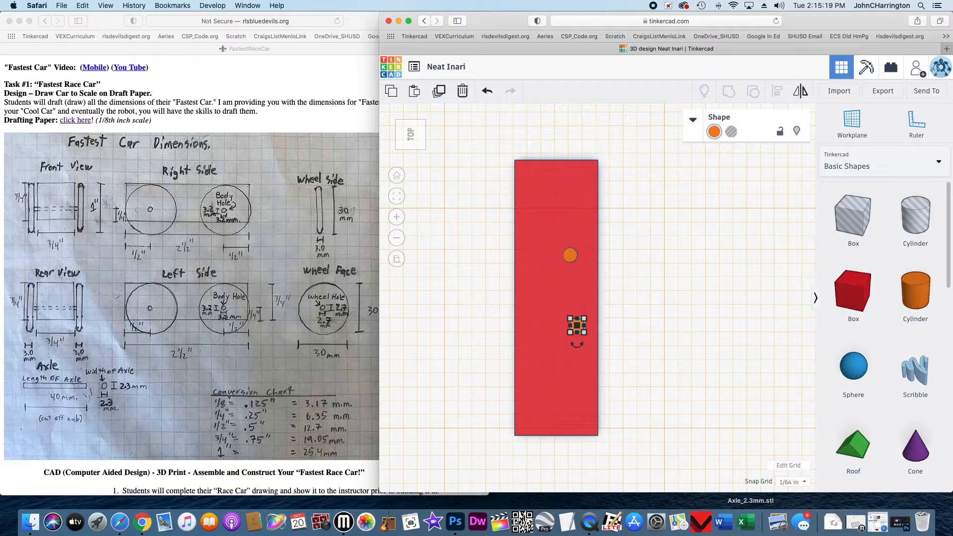
key("Down")
key("Down")
key("Down")
key("Down")
key("Down")
key("Down")
key("Down")
key("Down")
key("Down")
key("Down")
key("Down")
key("Down")
key("Down")
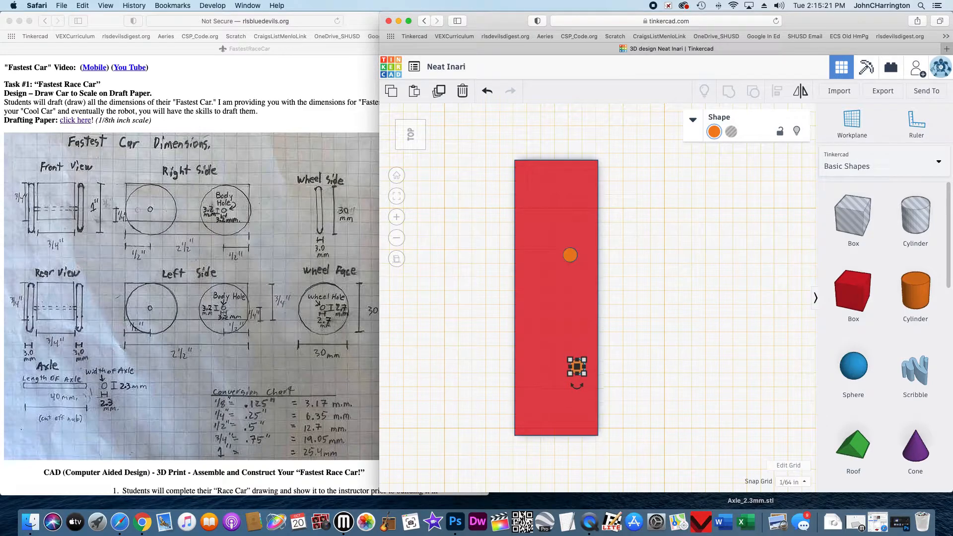
key("Down")
key("Down")
key("Down")
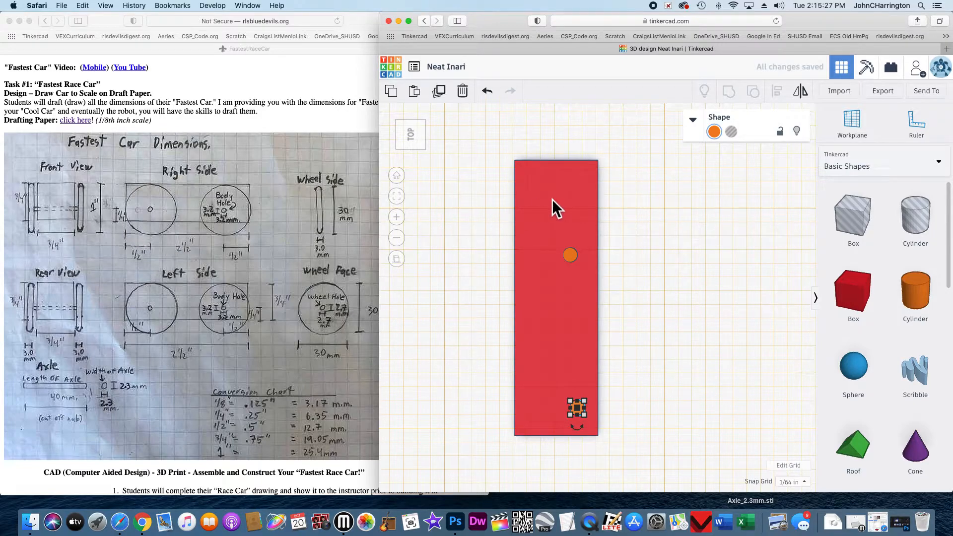
Move the box sideways off the two cylinders and bring its edges close to the grid lines
left_click(578, 192)
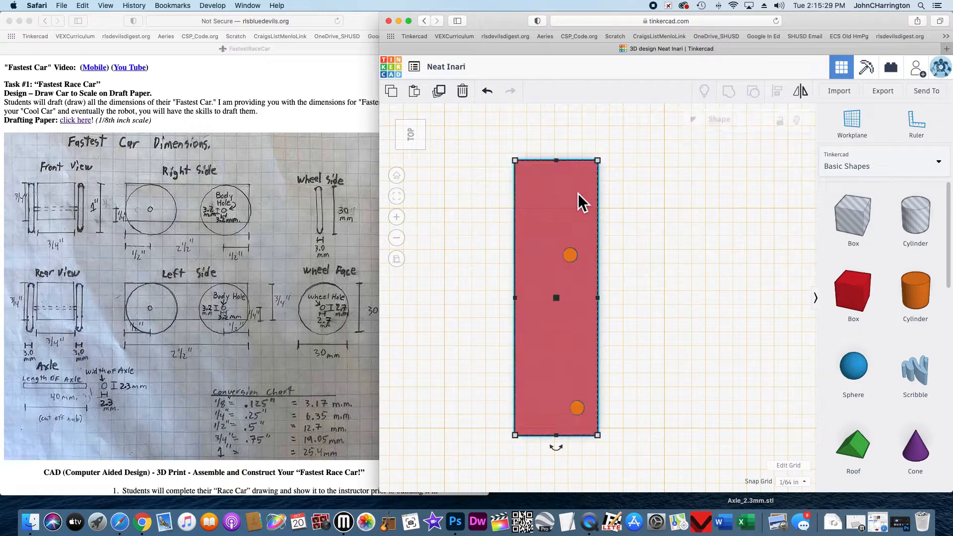
left_click_drag(578, 192, 625, 238)
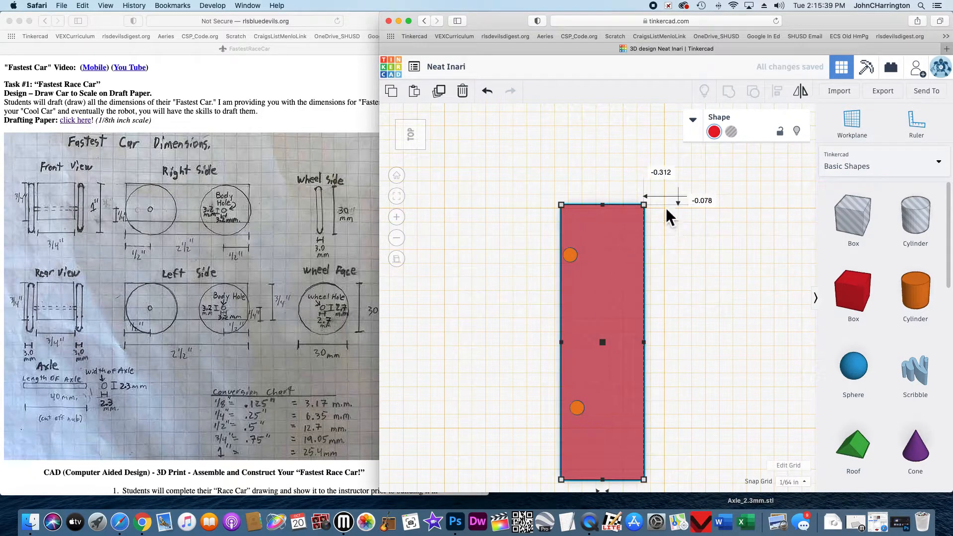
left_click(666, 243)
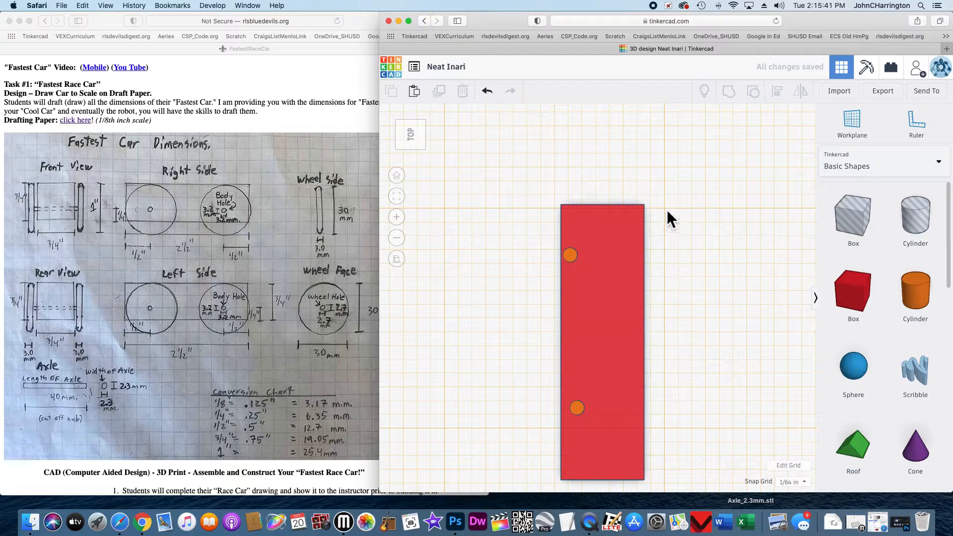
left_click_drag(638, 218, 658, 219)
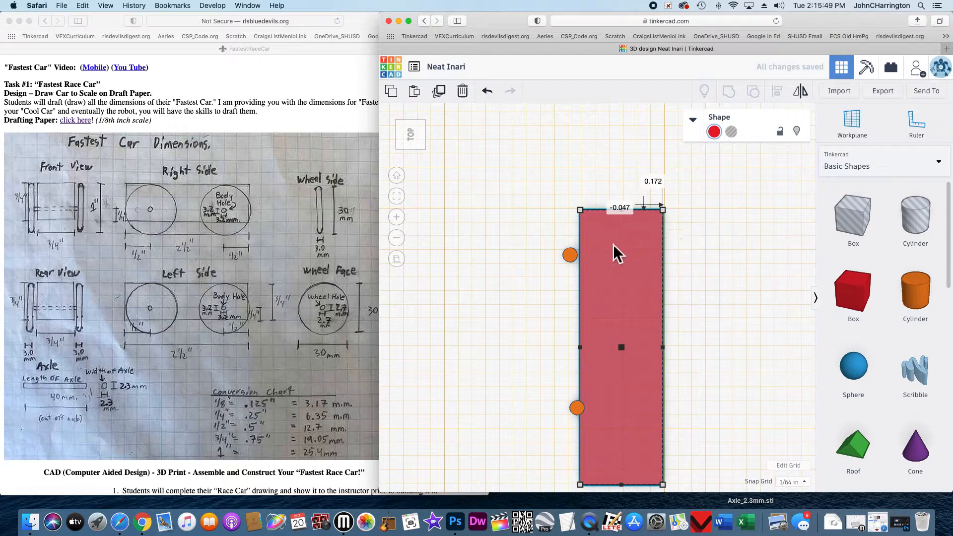
left_click(700, 256)
left_click(656, 244)
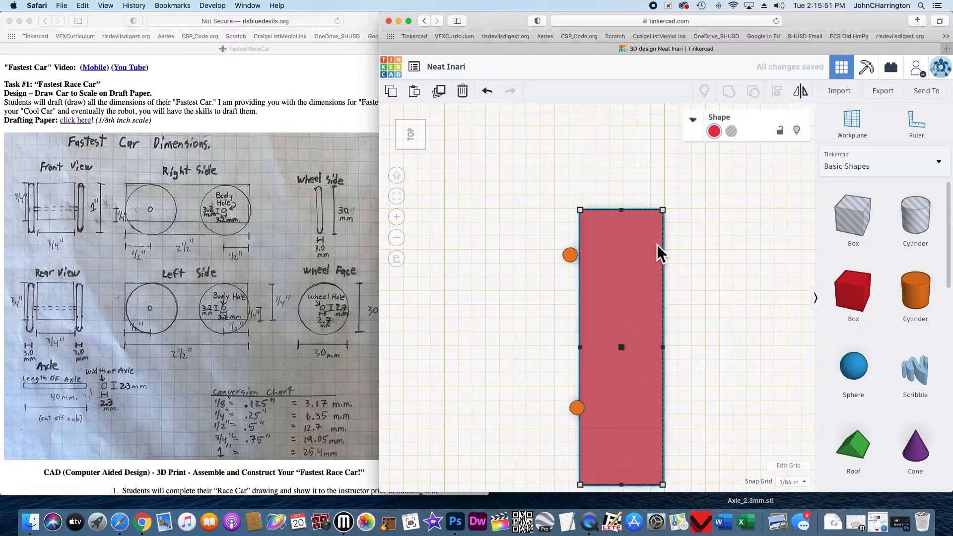
Nudge the box one increment up and one increment right so its edges line up with the grid lines
left_click(396, 197)
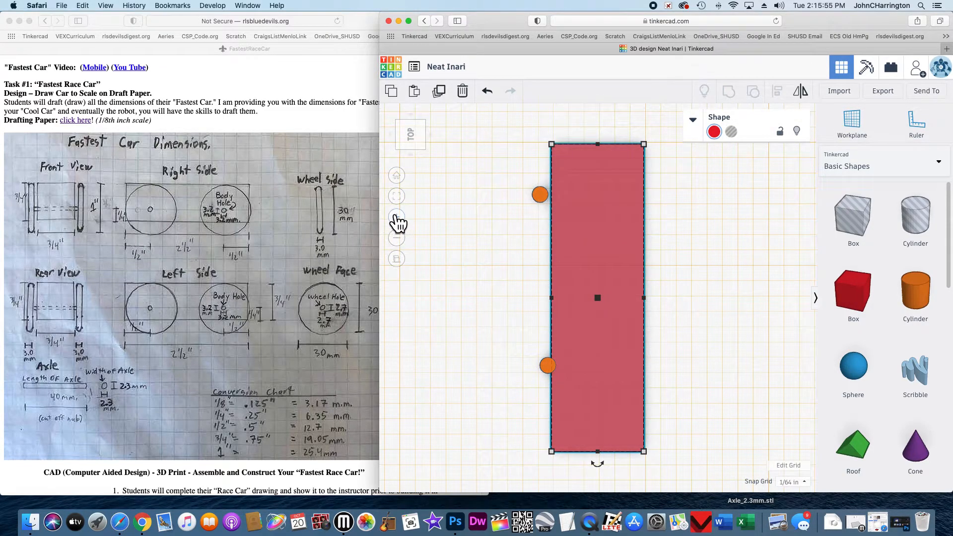
left_click(396, 219)
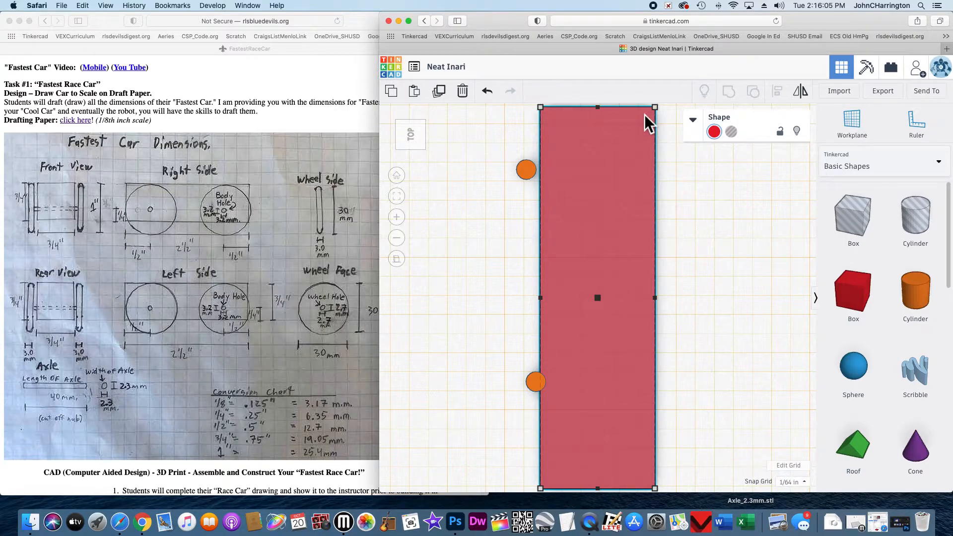
key("Up")
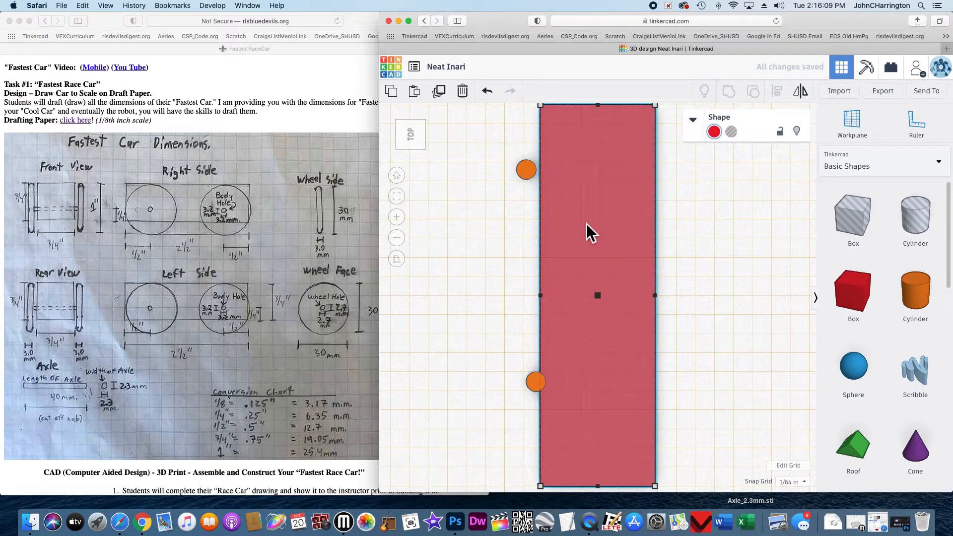
left_click(699, 203)
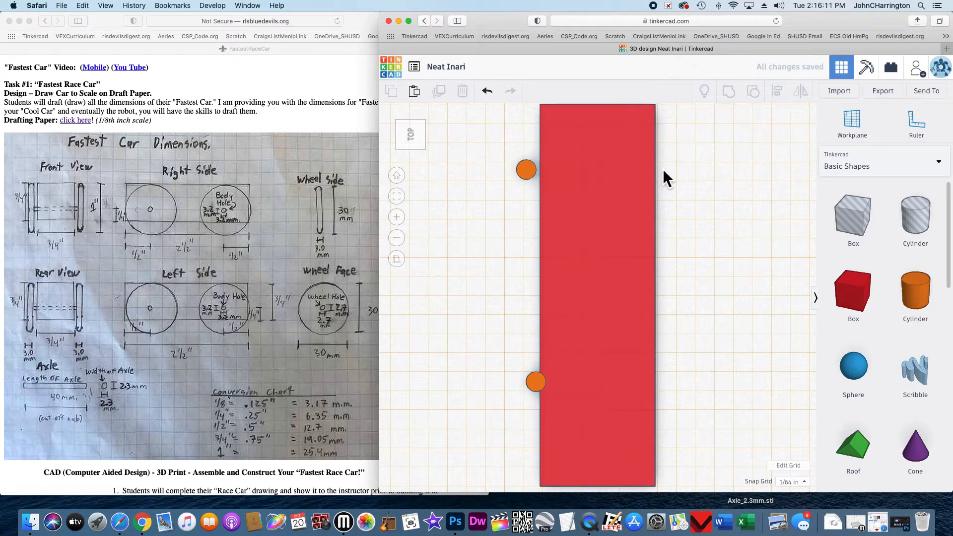
left_click(633, 190)
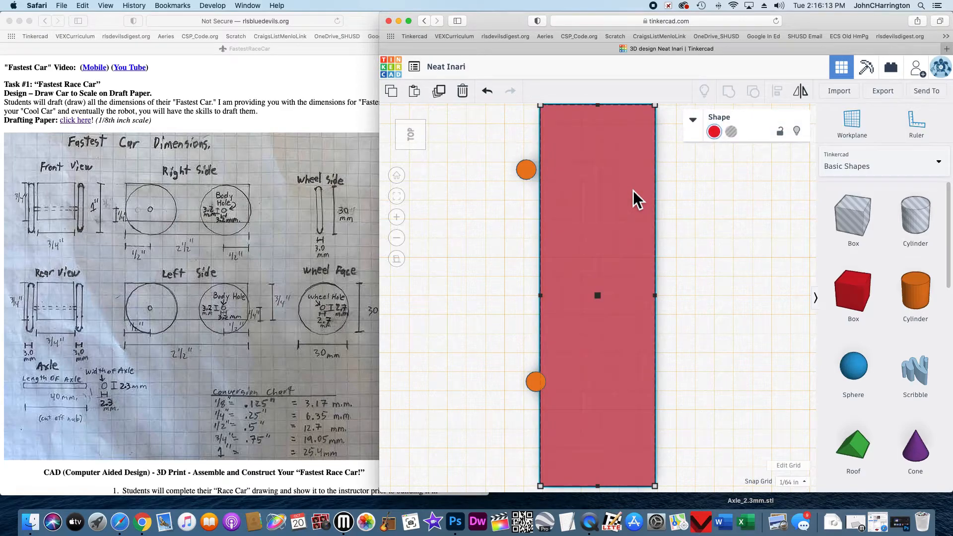
key("Right")
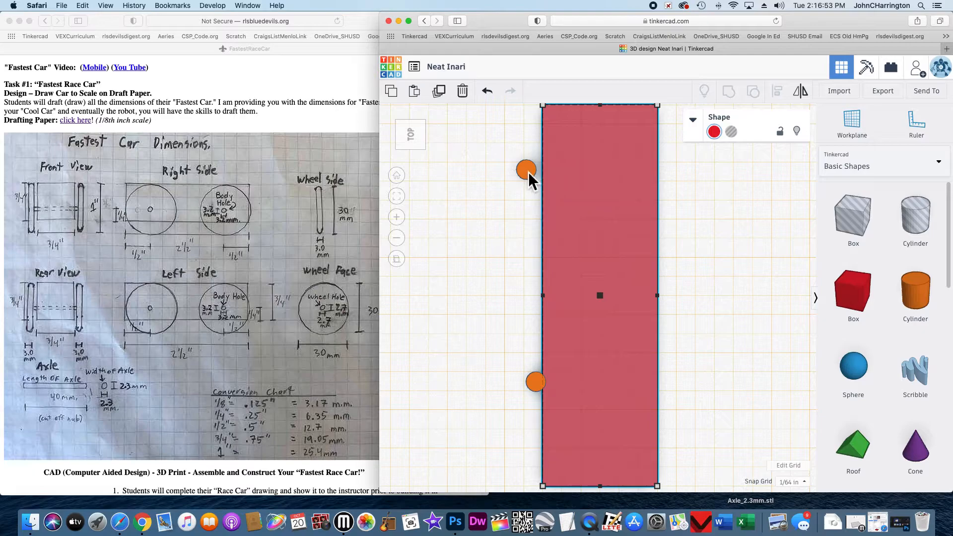
Place the upper cylinder on the box near its end, and recolor the box pale yellow
left_click_drag(529, 171, 624, 180)
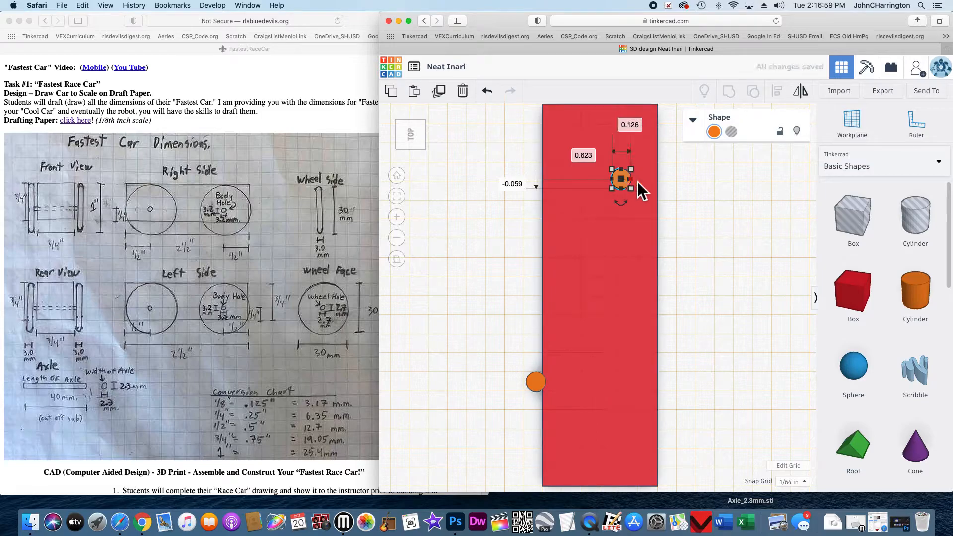
left_click(690, 182)
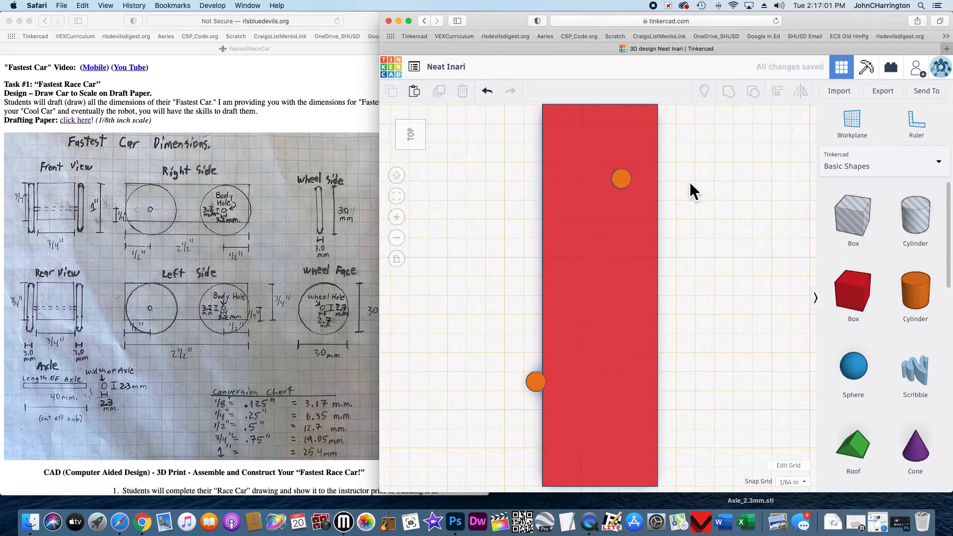
left_click(627, 154)
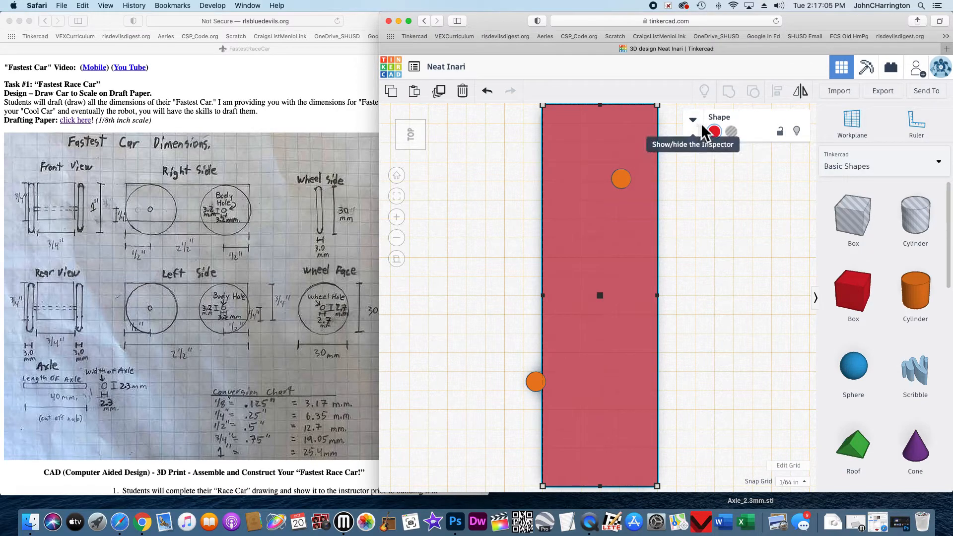
left_click(714, 132)
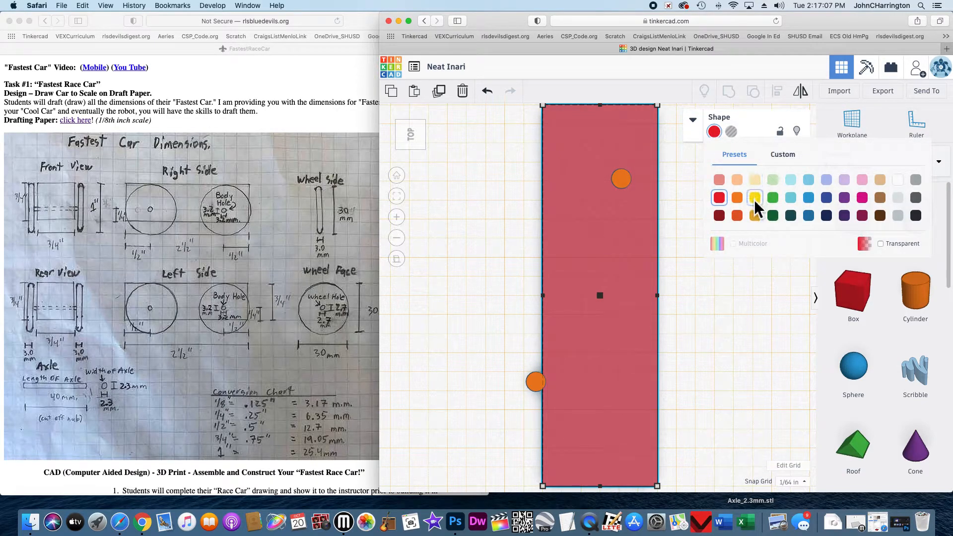
left_click(759, 181)
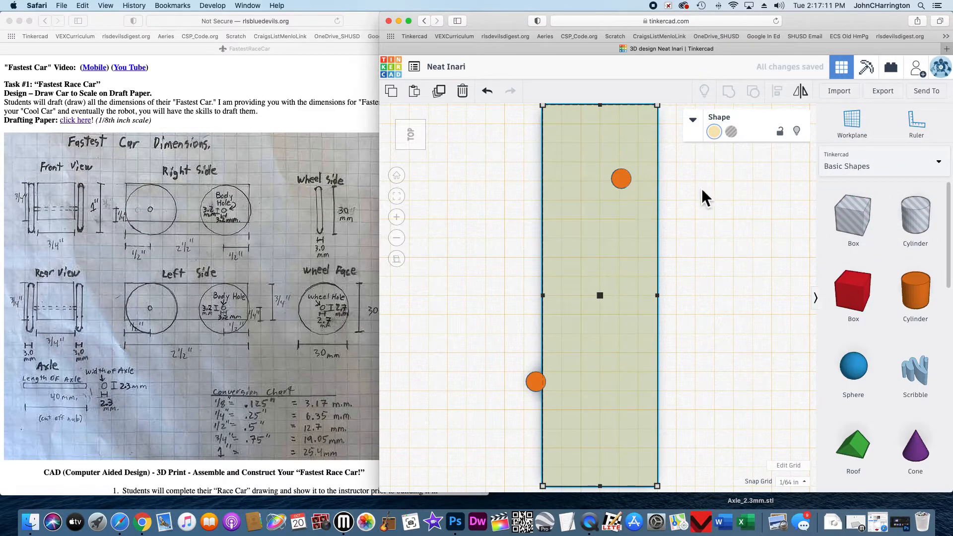
Center both cylinders on grid intersections 1/2 inch from the box's ends and 1/4 inch from its long edge
left_click(627, 183)
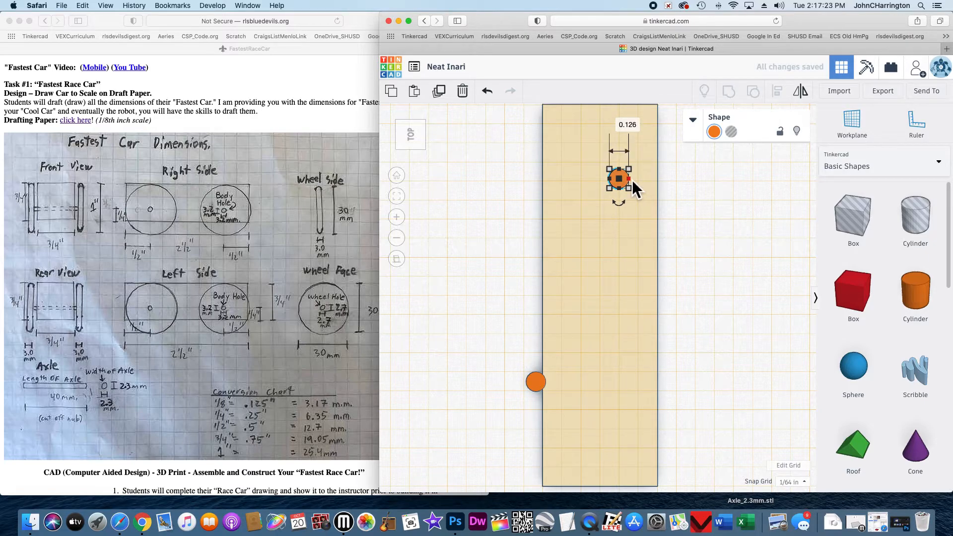
key("Down")
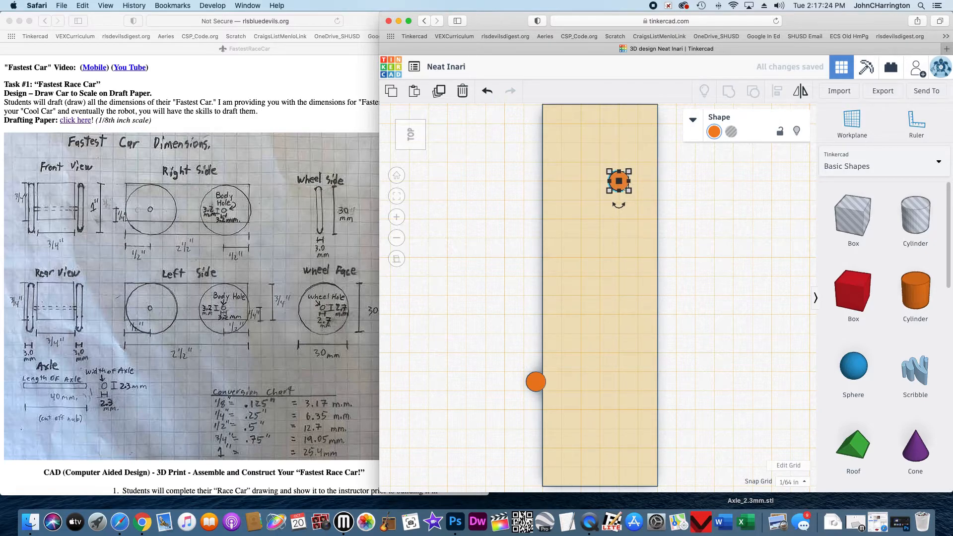
left_click(671, 176)
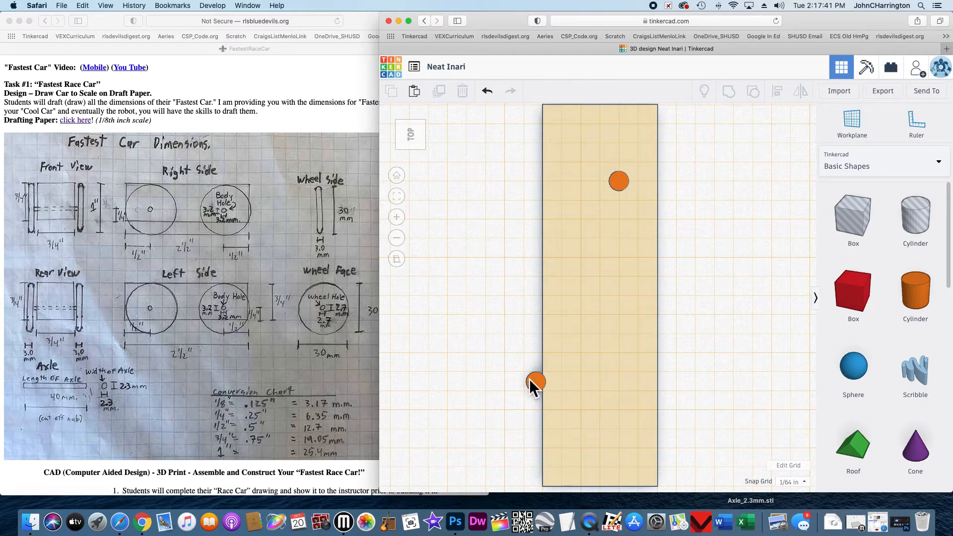
left_click_drag(541, 383, 621, 411)
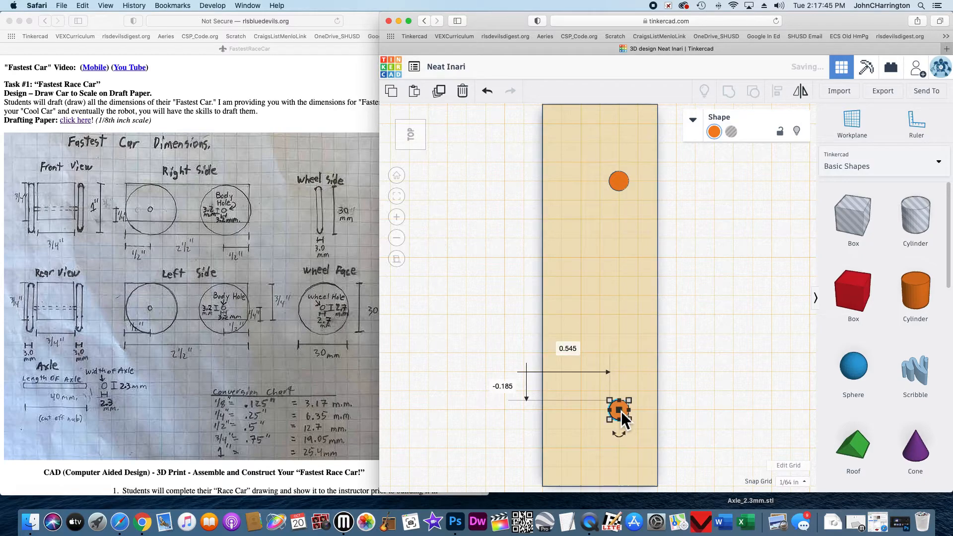
left_click(676, 412)
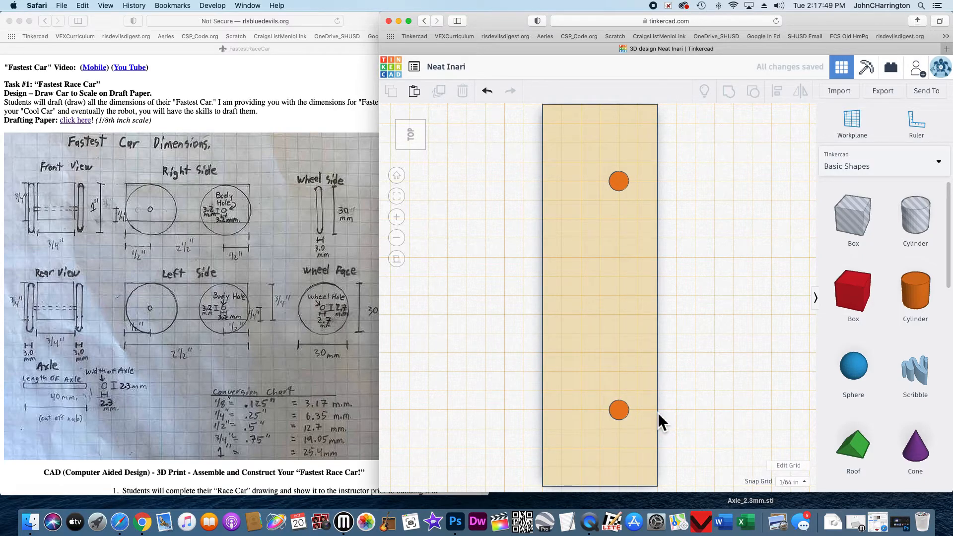
Examine the two cylinders from the front, left and top views to check that they pass through the box
left_click(624, 414)
left_click(713, 424)
left_click(426, 137)
left_click(415, 144)
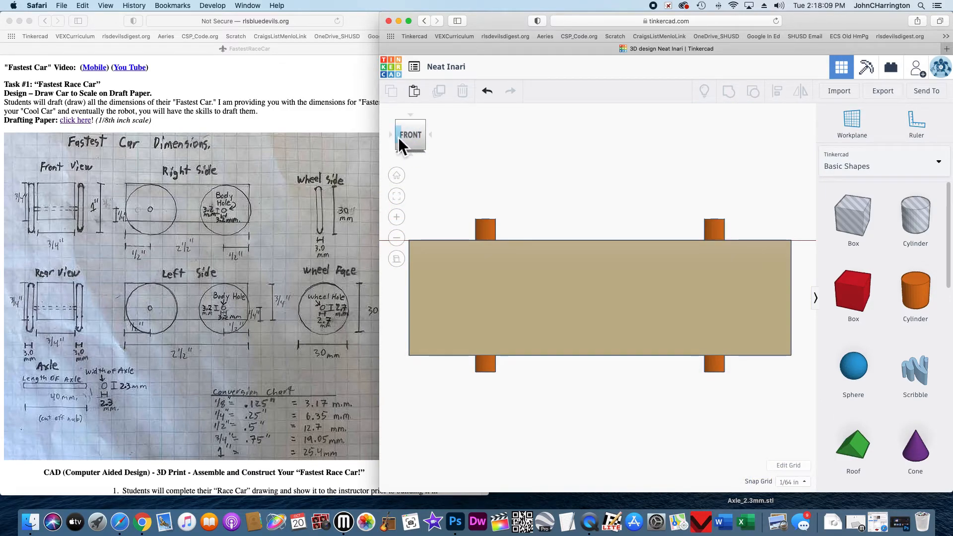
left_click(398, 137)
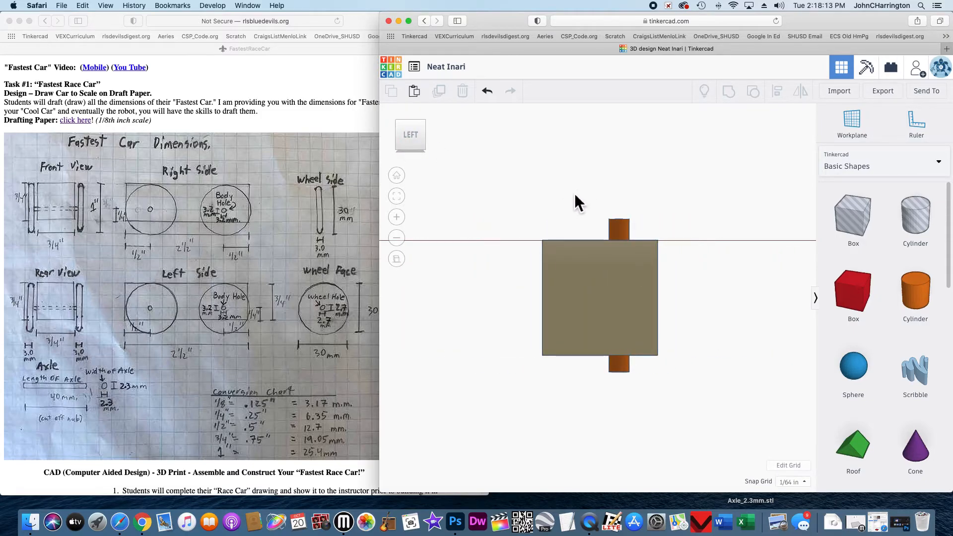
left_click(412, 124)
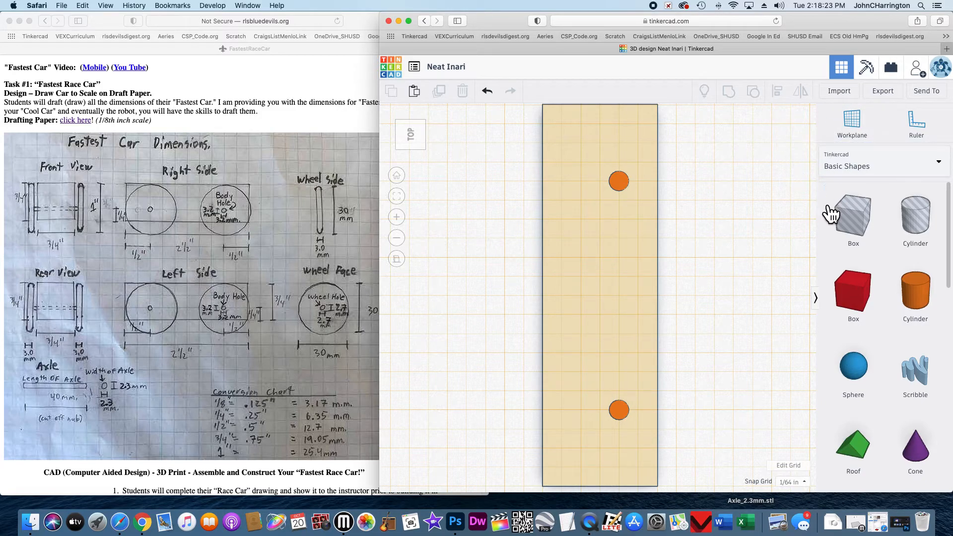
Turn both orange cylinders on the box into hole shapes
left_click(624, 183)
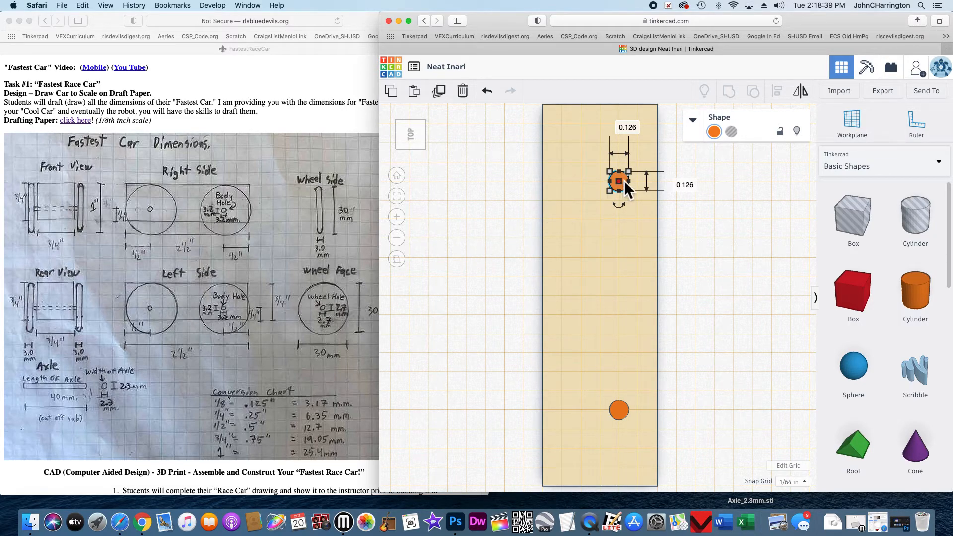
left_click(731, 132)
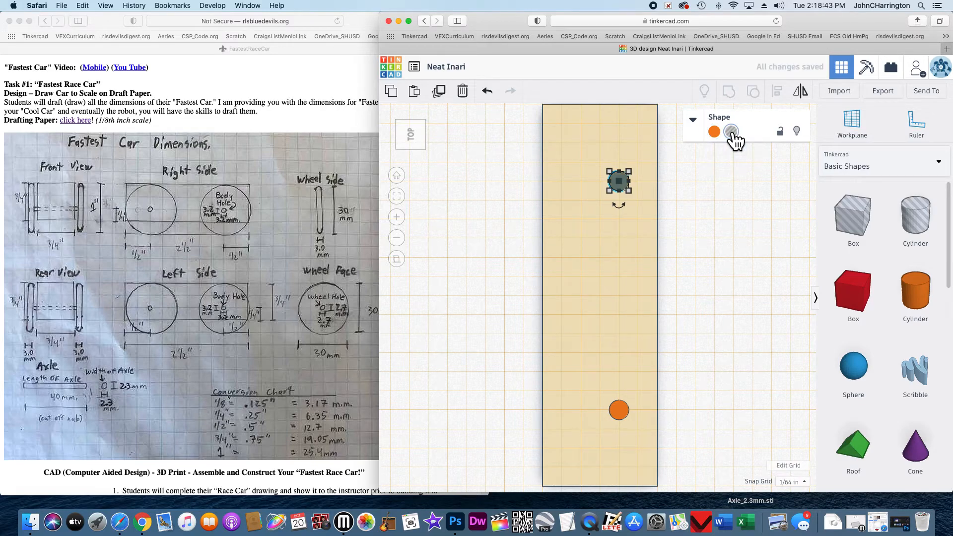
left_click(624, 409)
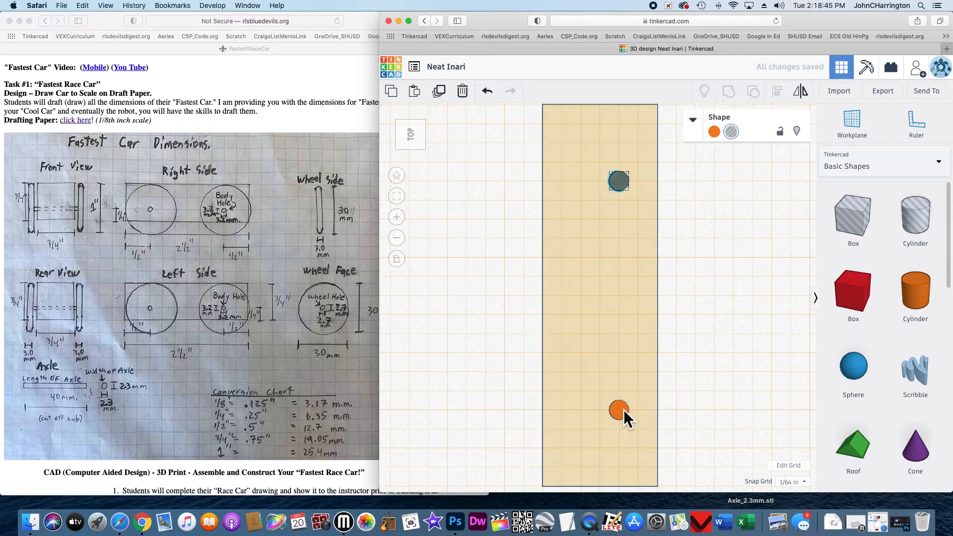
left_click(731, 132)
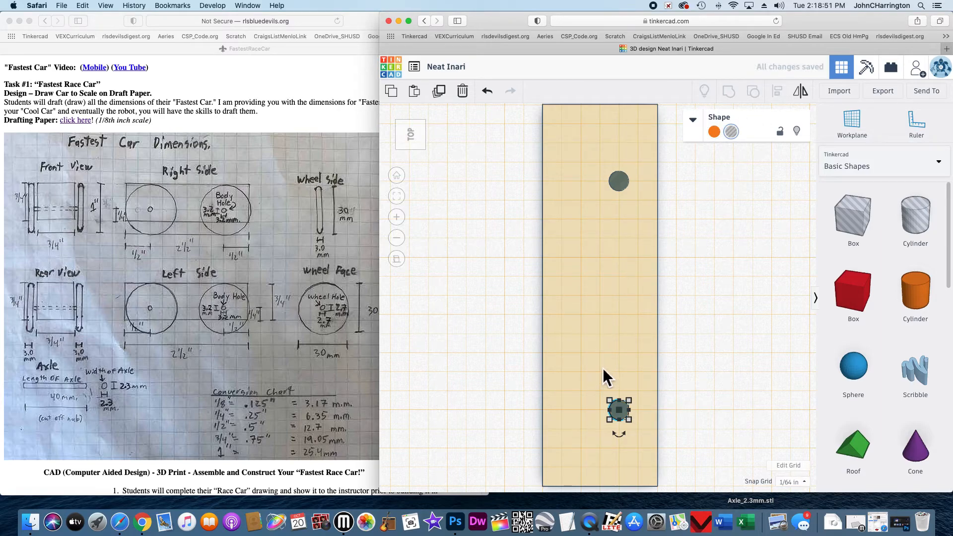
left_click(618, 182)
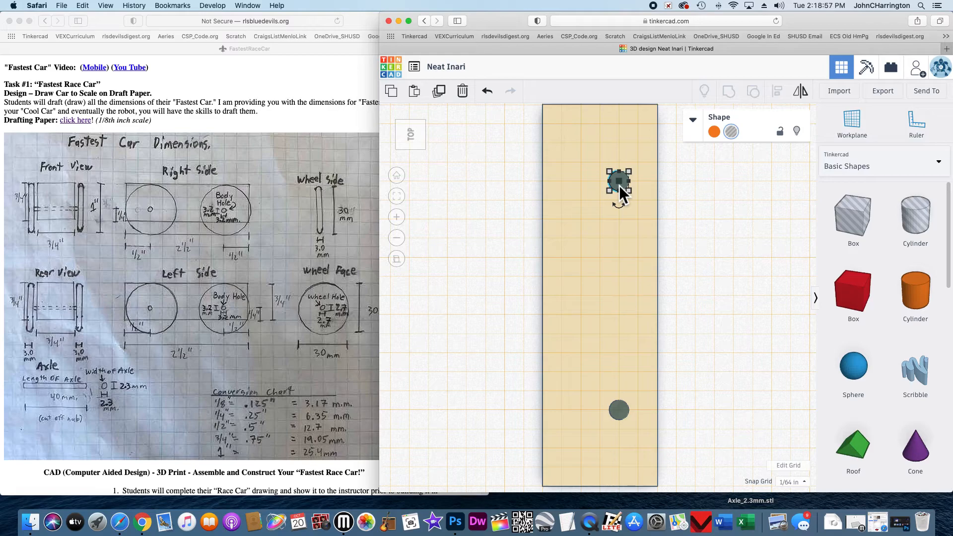
left_click(594, 185, "shift")
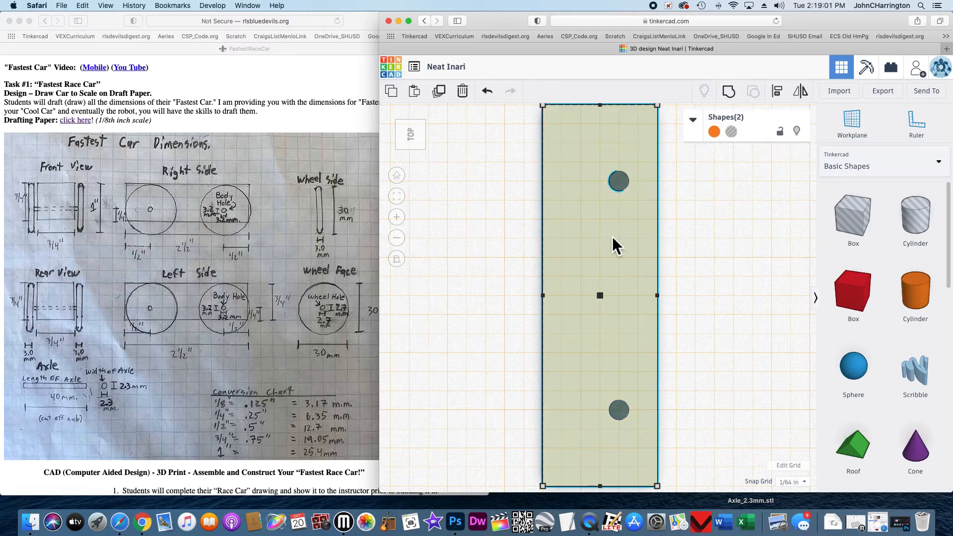
left_click(696, 219)
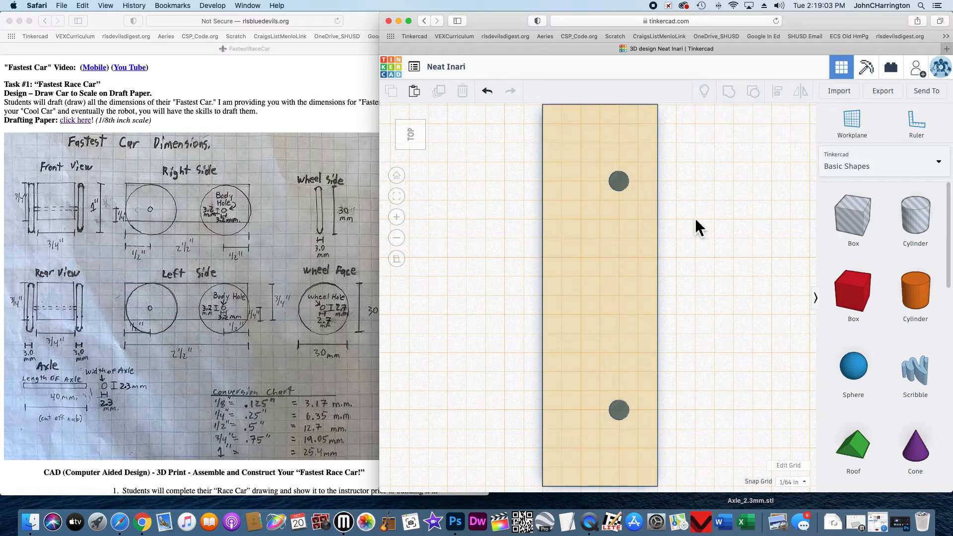
Group the two hole cylinders together, and group them with the box to cut both axle holes through it
left_click(624, 187)
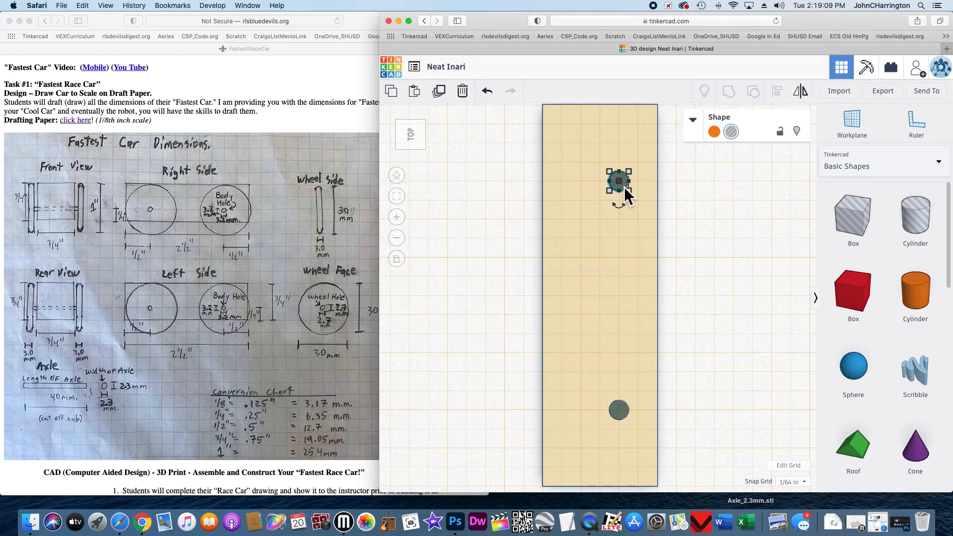
left_click(620, 408, "shift")
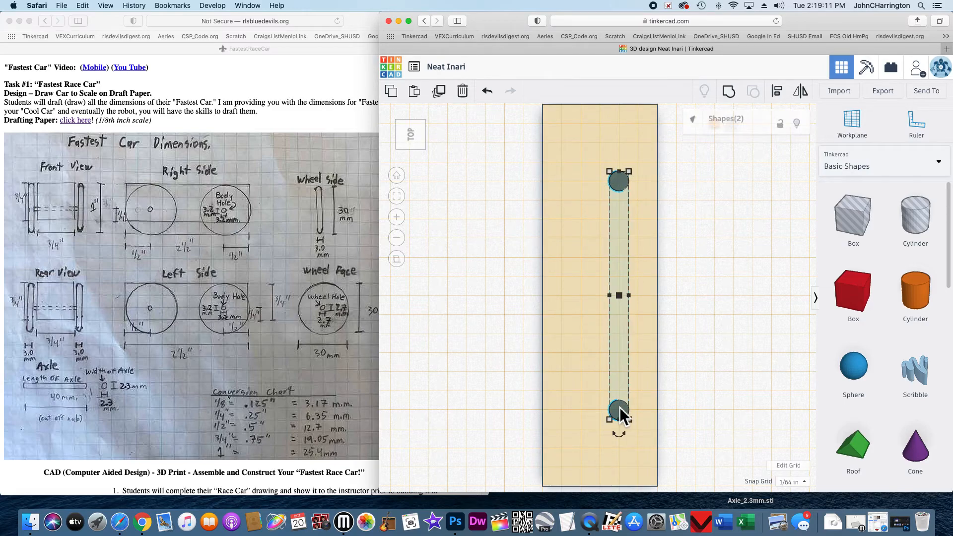
left_click(731, 92)
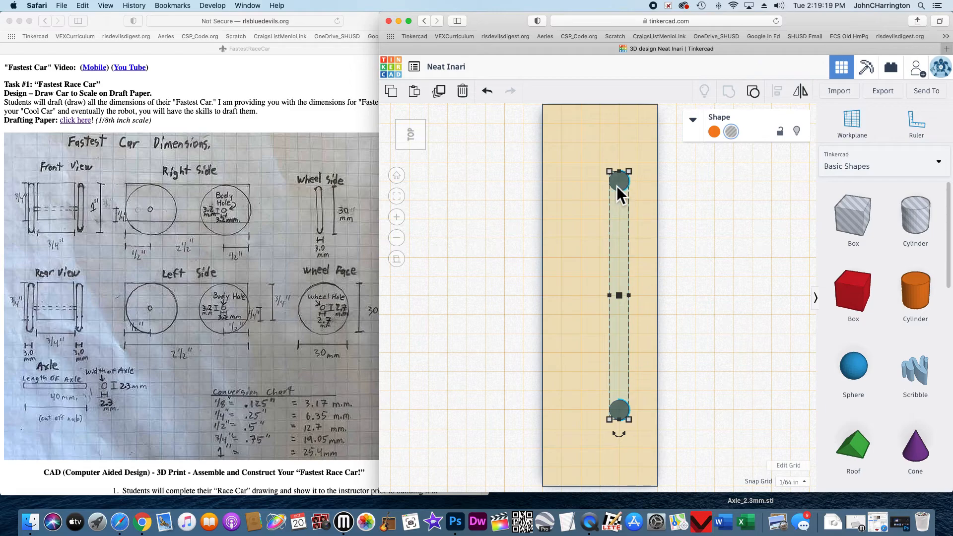
left_click(588, 210, "shift")
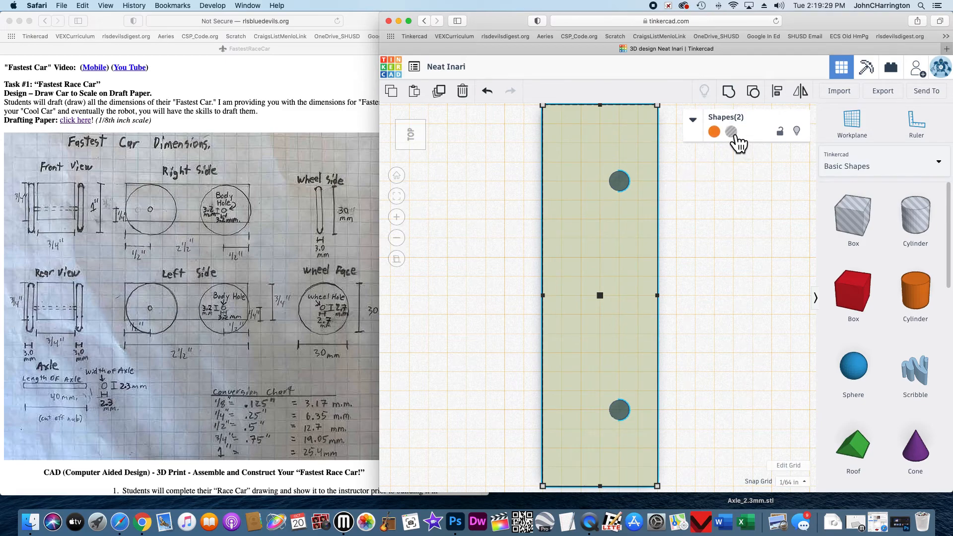
left_click(734, 93)
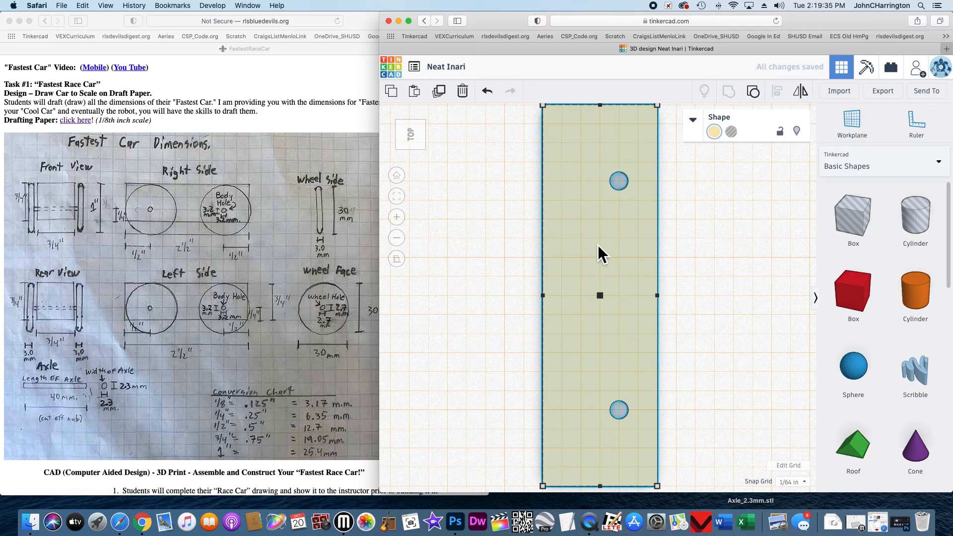
Recolor the grouped car body red and inspect its axle holes from the back and underside
left_click(713, 132)
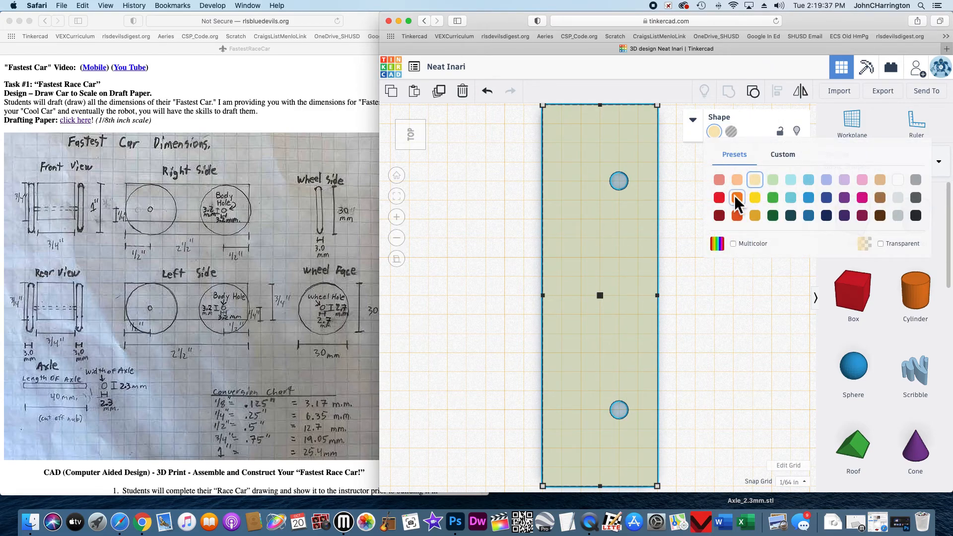
left_click(719, 197)
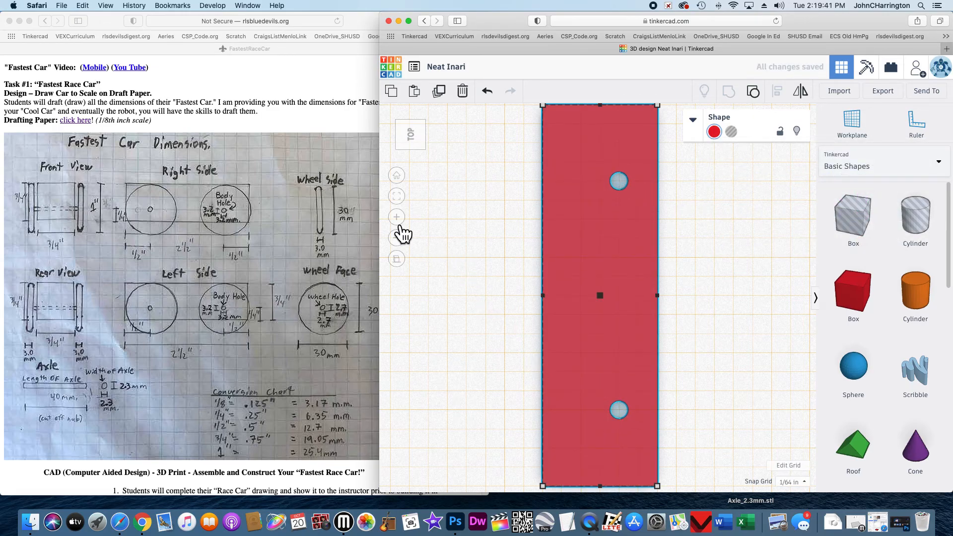
left_click(401, 136)
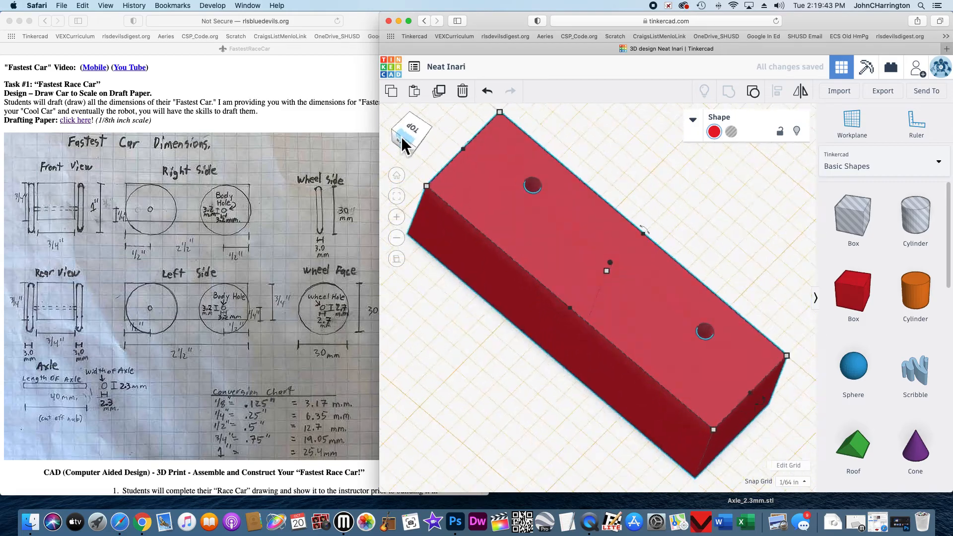
left_click(412, 149)
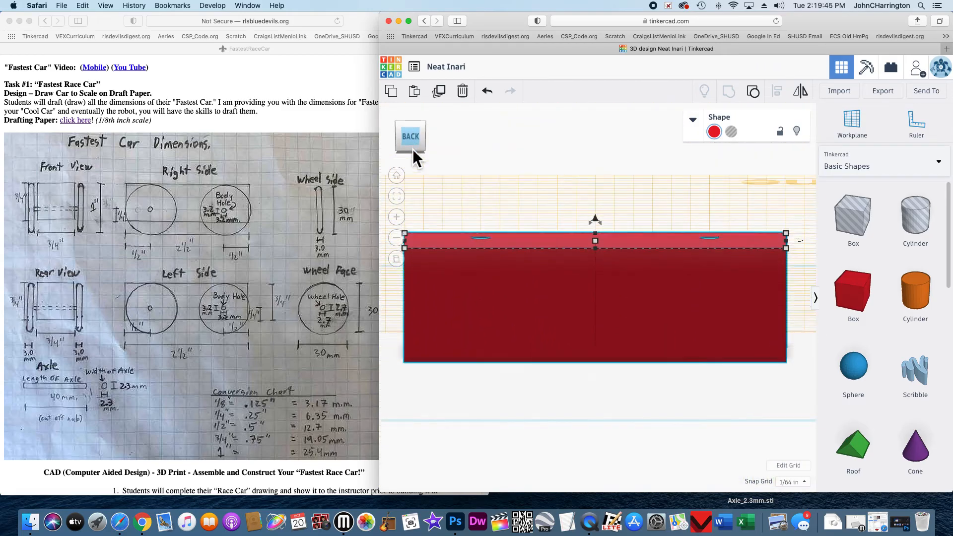
left_click(413, 149)
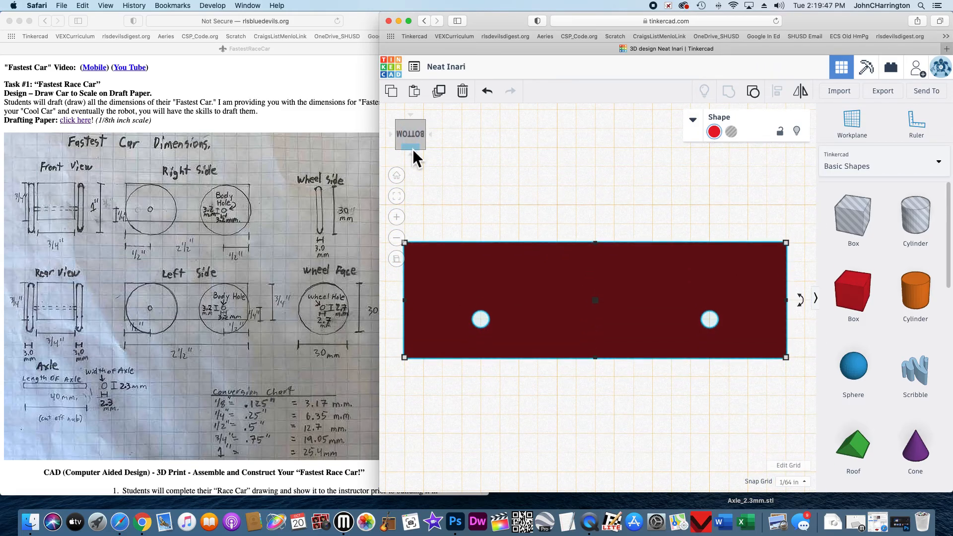